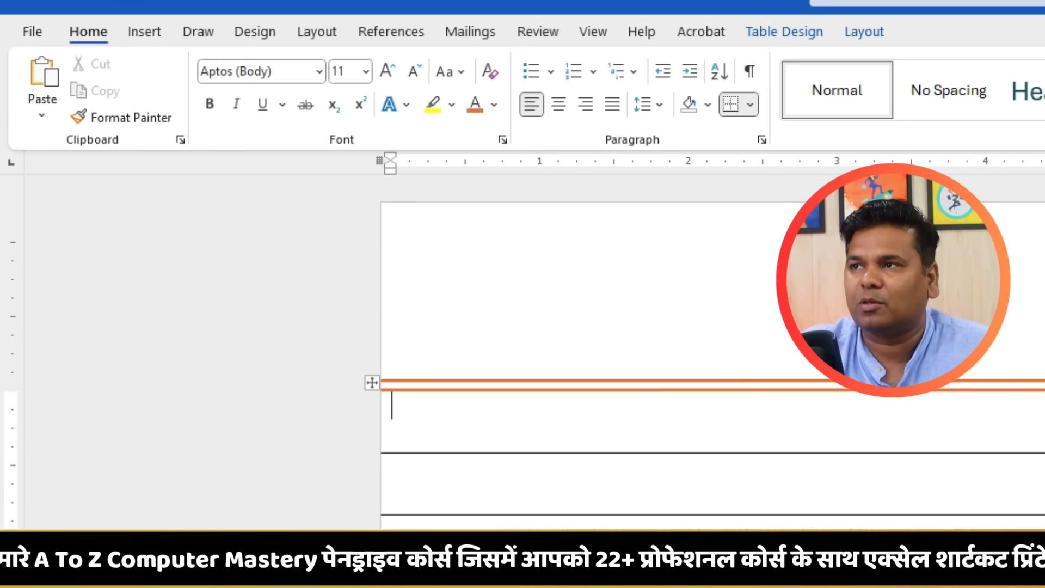
- Draw a straight vertical margin line down the page, about 1.3 inches from its left edge
scroll(641, 524, down, 3)
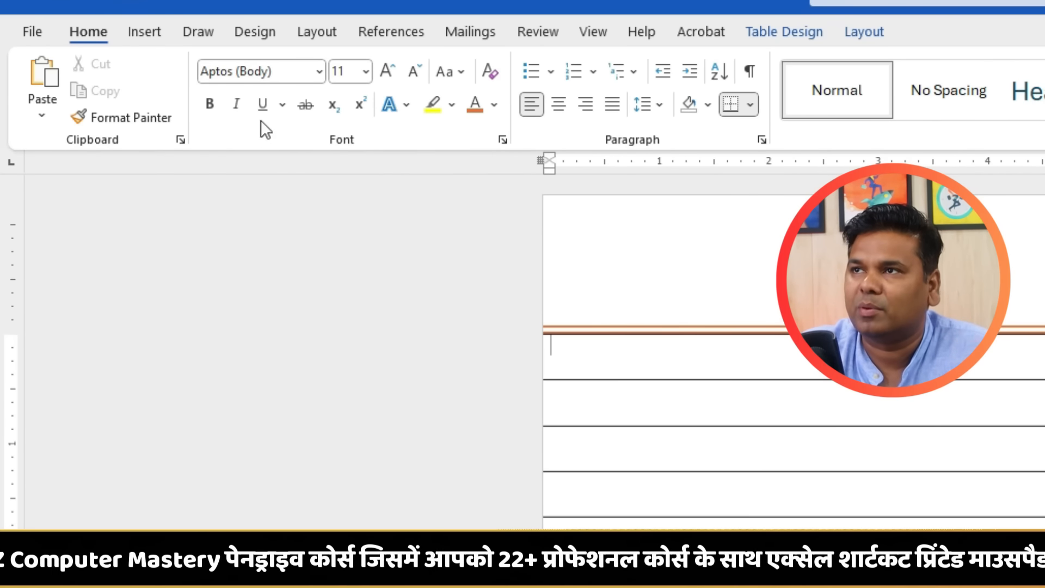
click(144, 31)
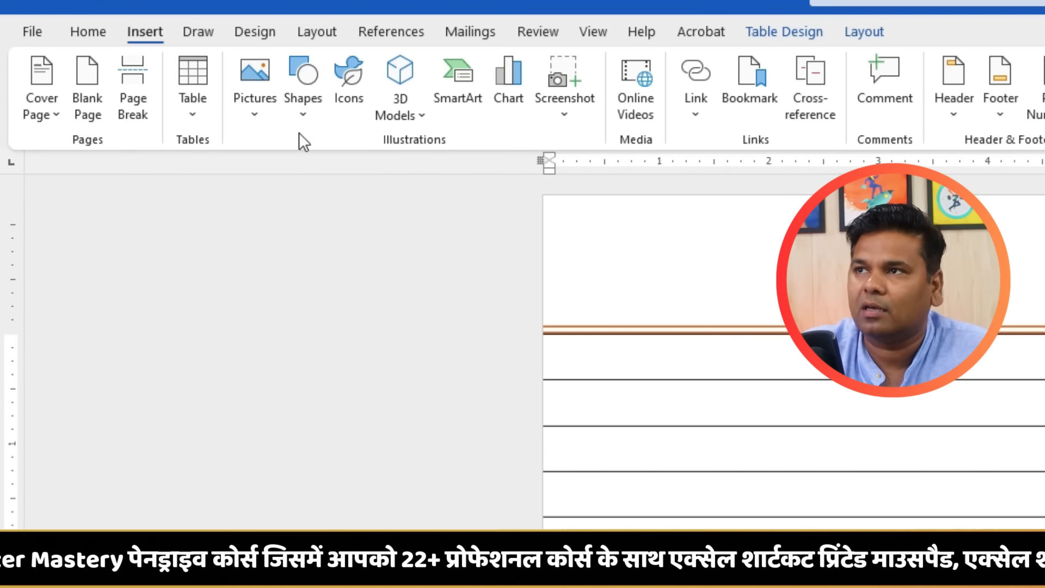
click(302, 117)
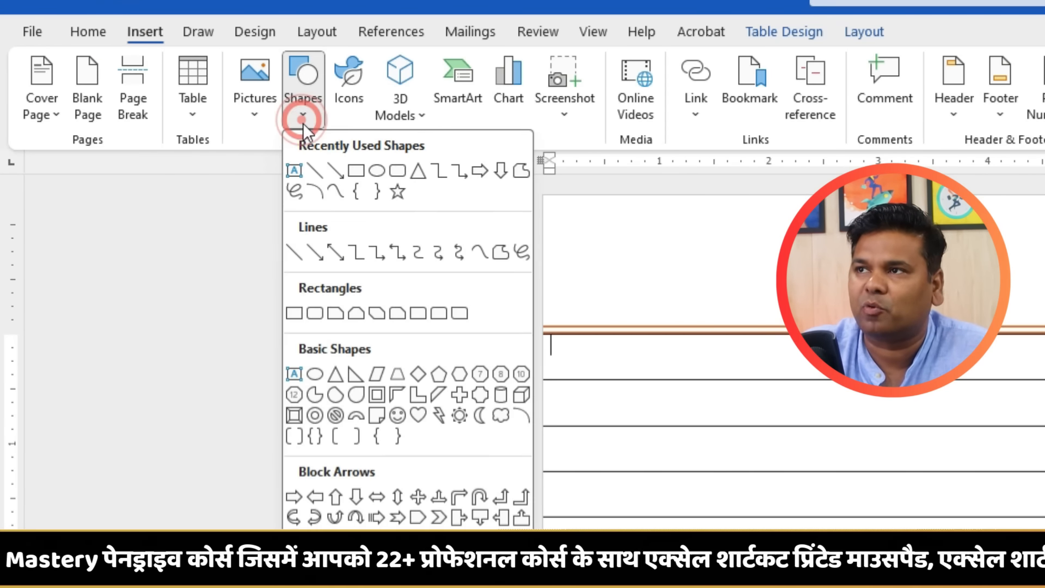
click(318, 172)
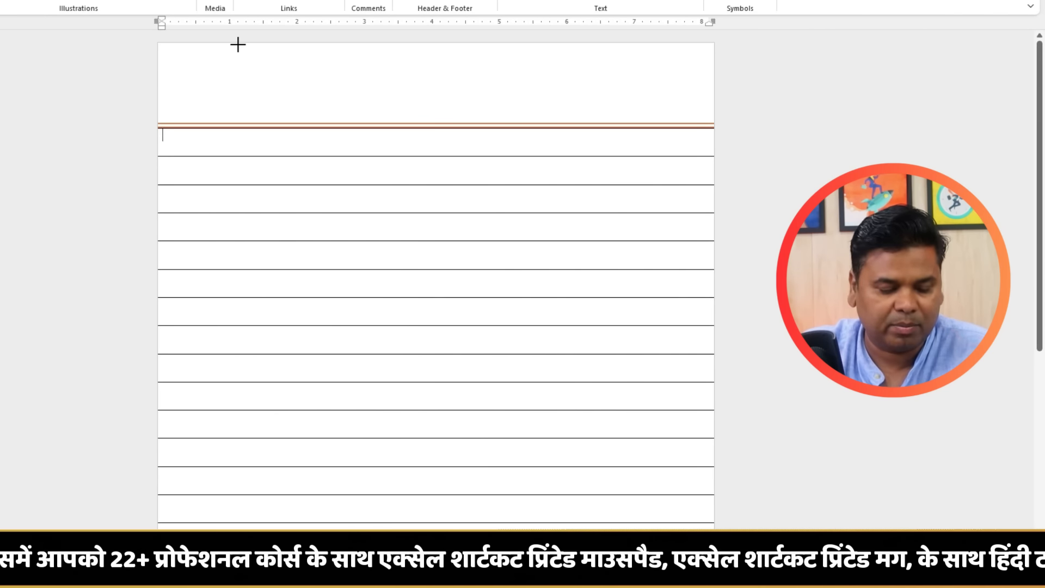
drag(249, 44, 248, 527)
- Give the vertical line the orange shape style and a 1½ pt outline weight
scroll(341, 448, up, 5)
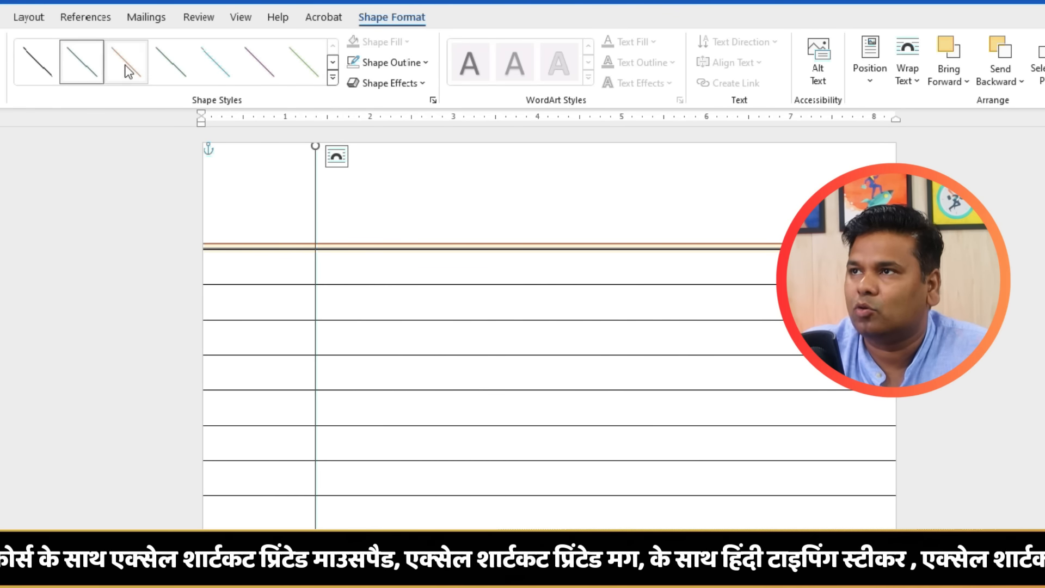
click(126, 63)
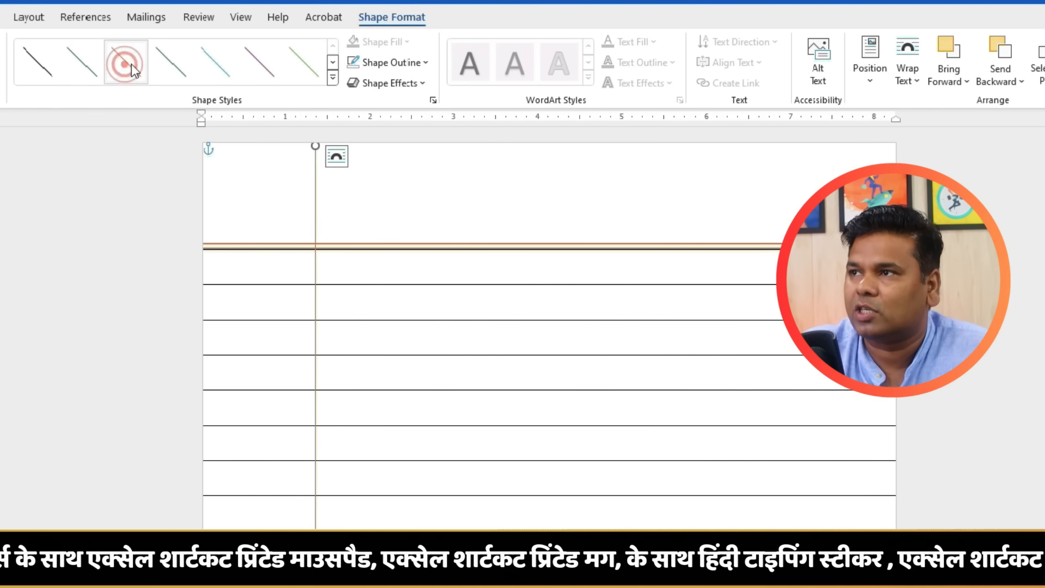
click(408, 63)
mouse_move(425, 321)
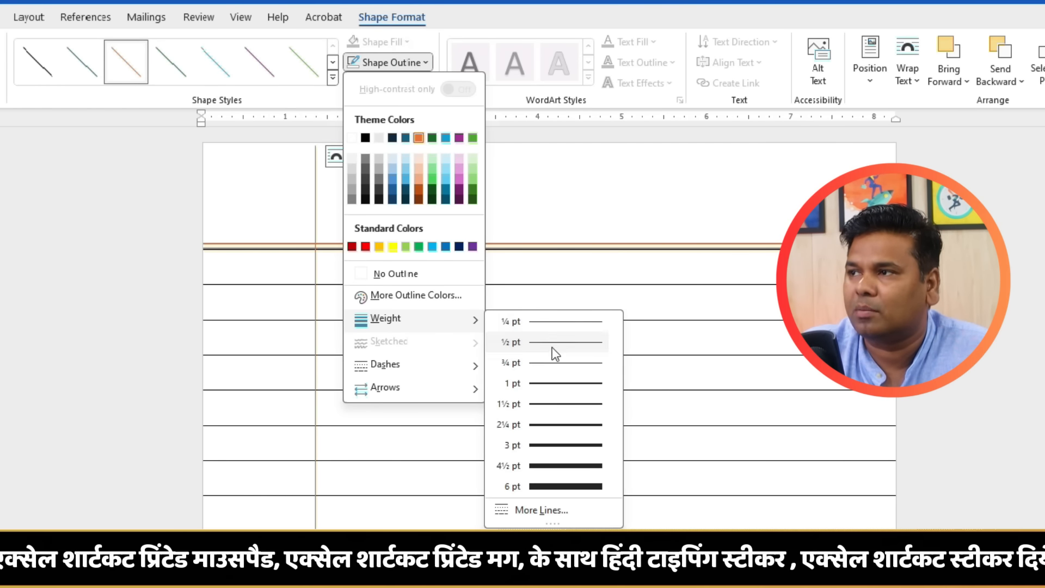
click(558, 408)
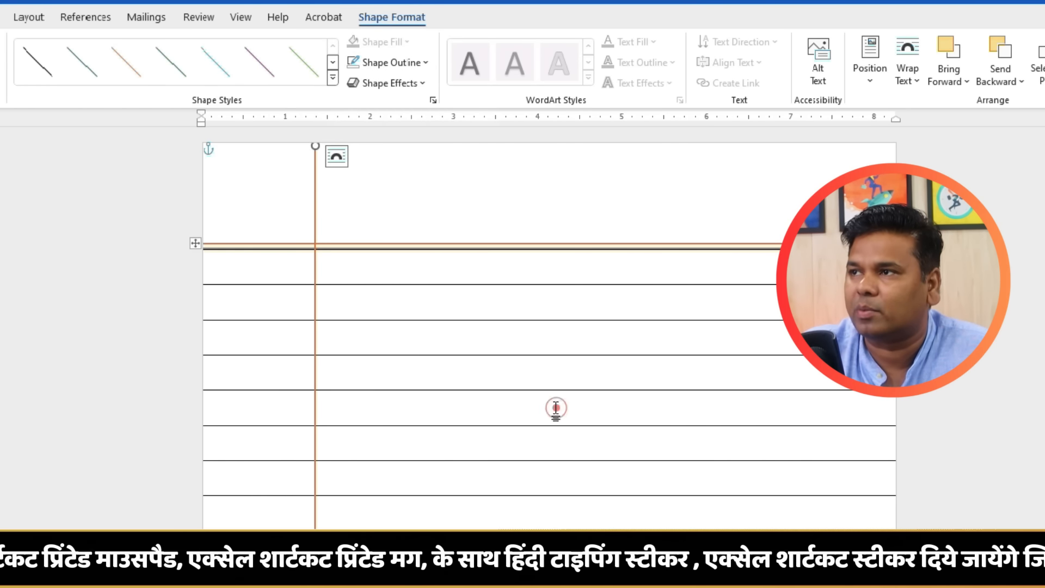
- Duplicate the orange vertical line and place the copy close beside the original as a double margin line
key(ctrl+d)
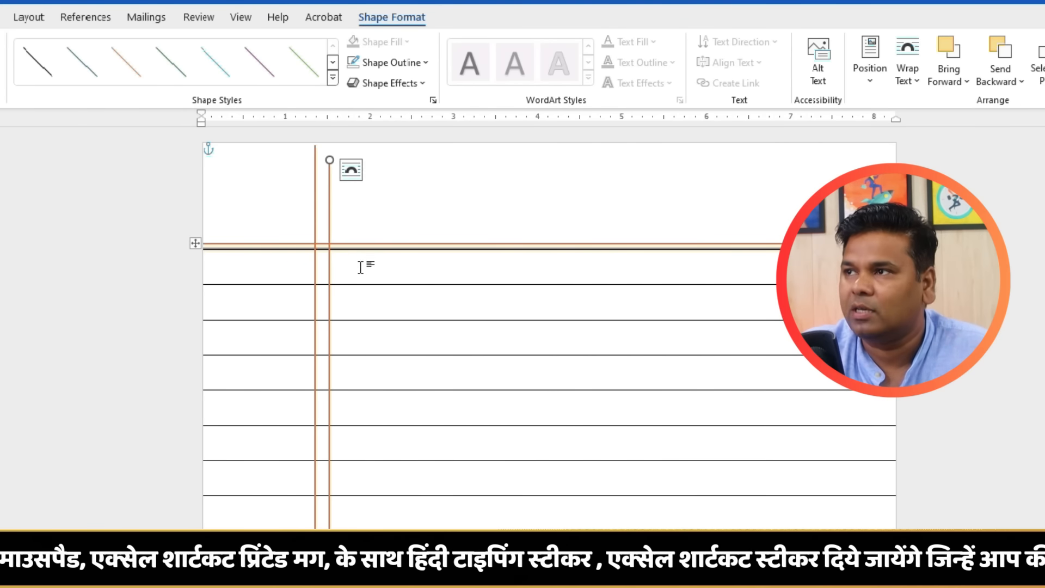
drag(331, 228, 322, 206)
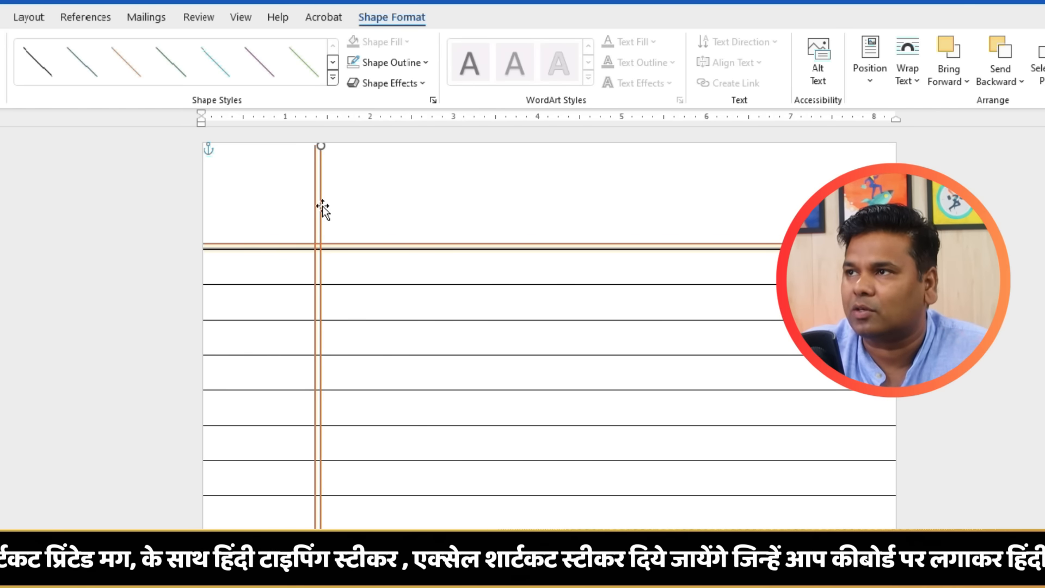
click(737, 305)
scroll(738, 305, down, 5)
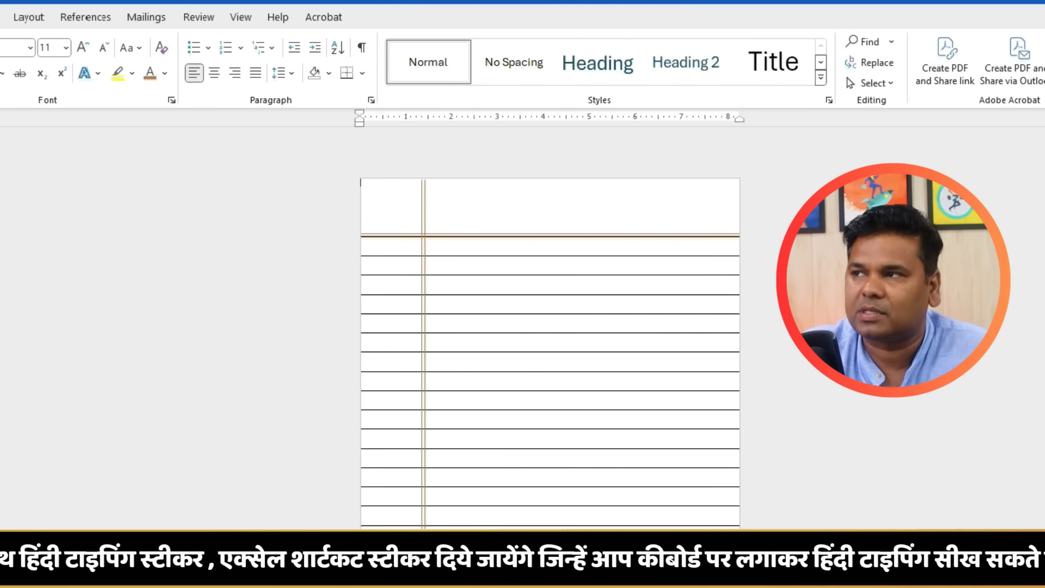
scroll(371, 311, up, 5)
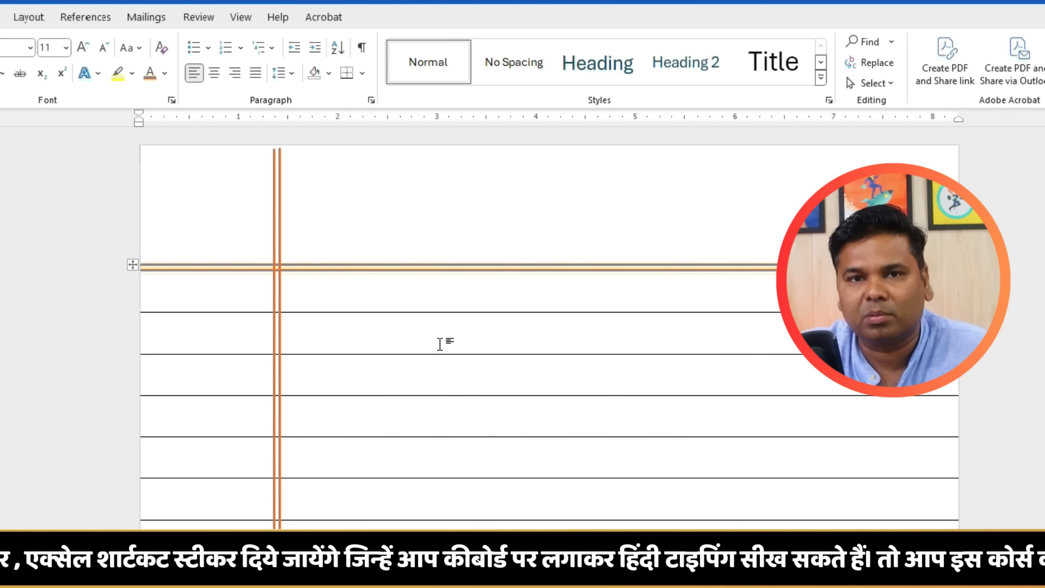
- Select the whole table and apply the first coloured, teal grid style to its ruled lines
click(133, 265)
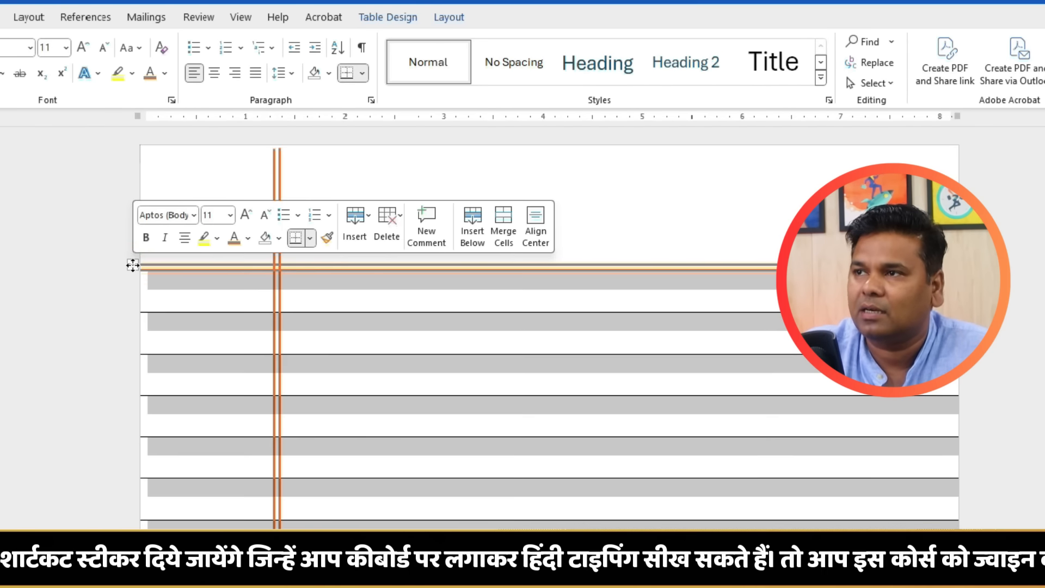
click(169, 308)
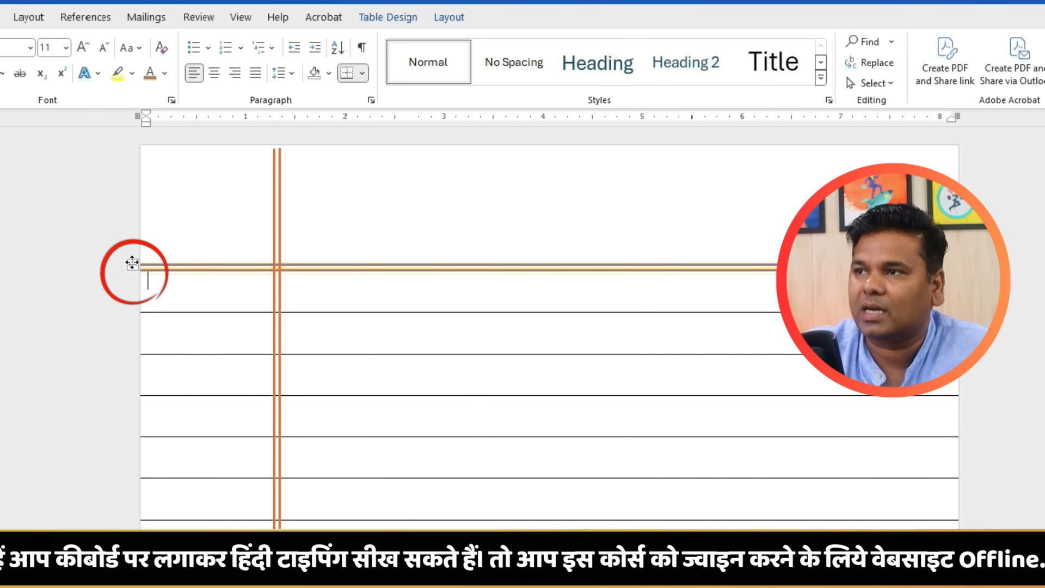
click(132, 264)
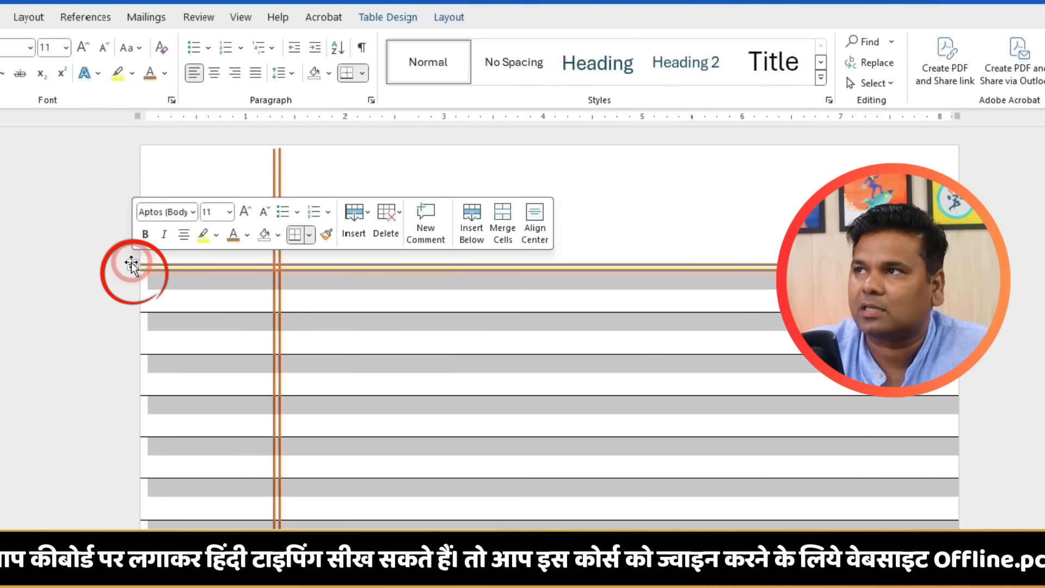
click(387, 17)
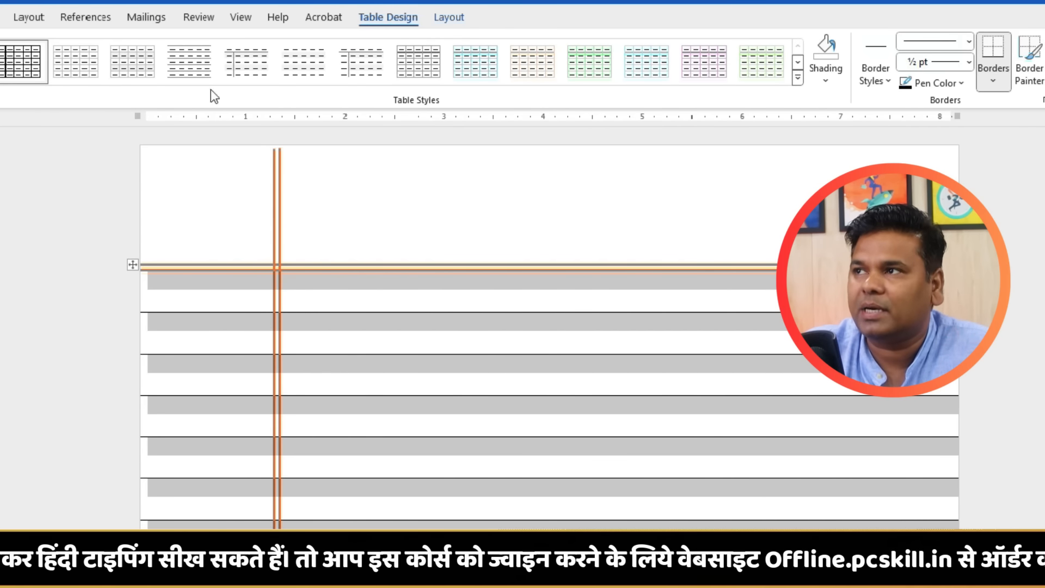
click(485, 74)
key(ctrl+Home)
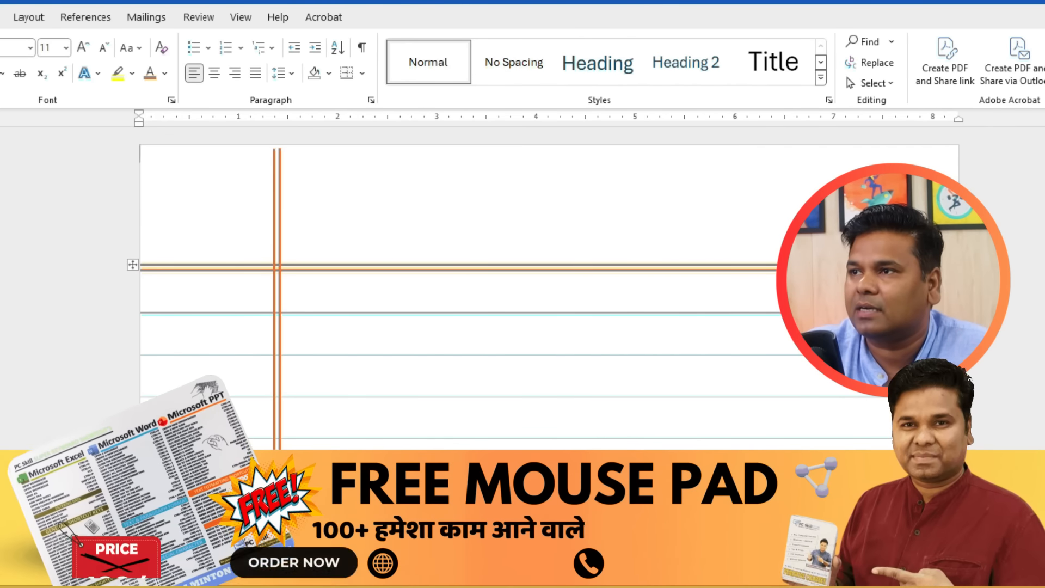
- Select the whole table again and apply the light blue grid style to its ruled lines
click(133, 265)
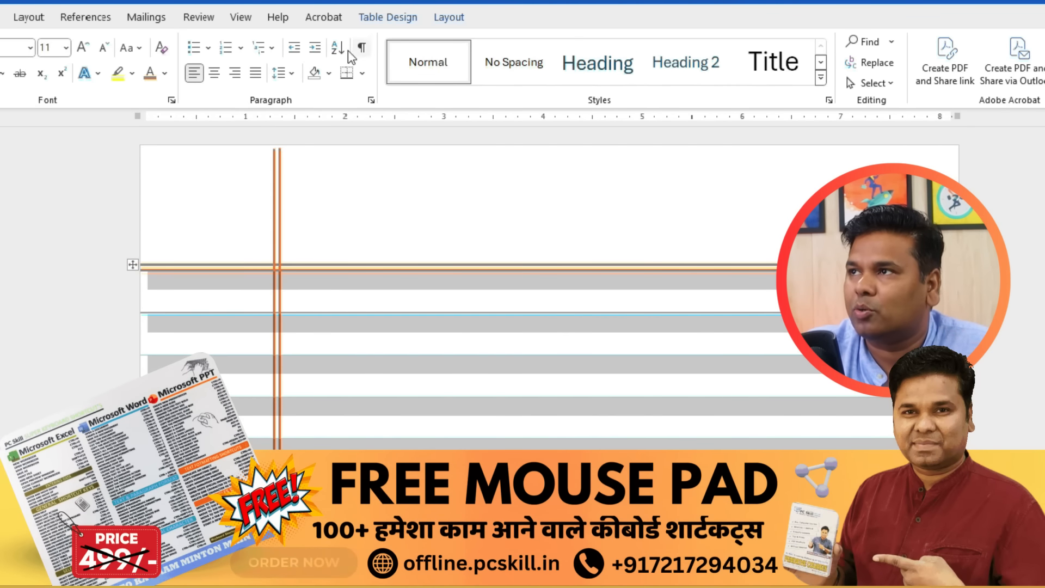
click(387, 16)
click(651, 77)
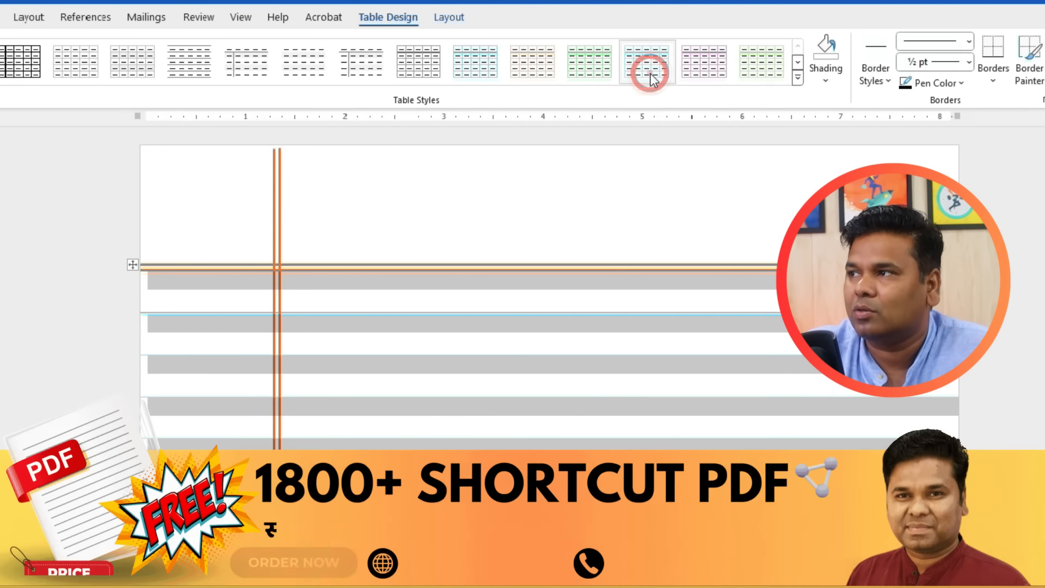
click(84, 359)
click(451, 397)
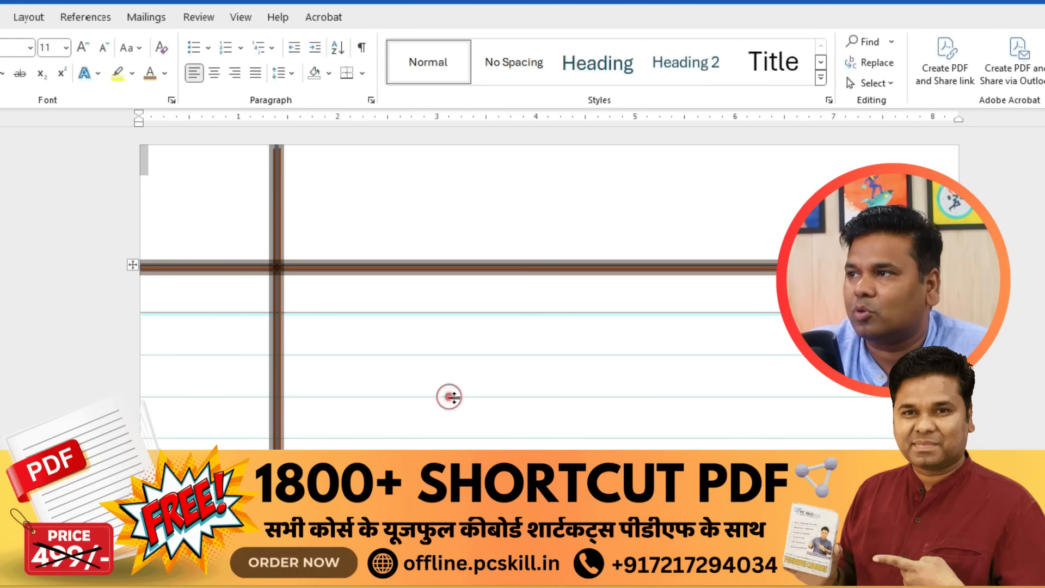
scroll(450, 395, down, 5)
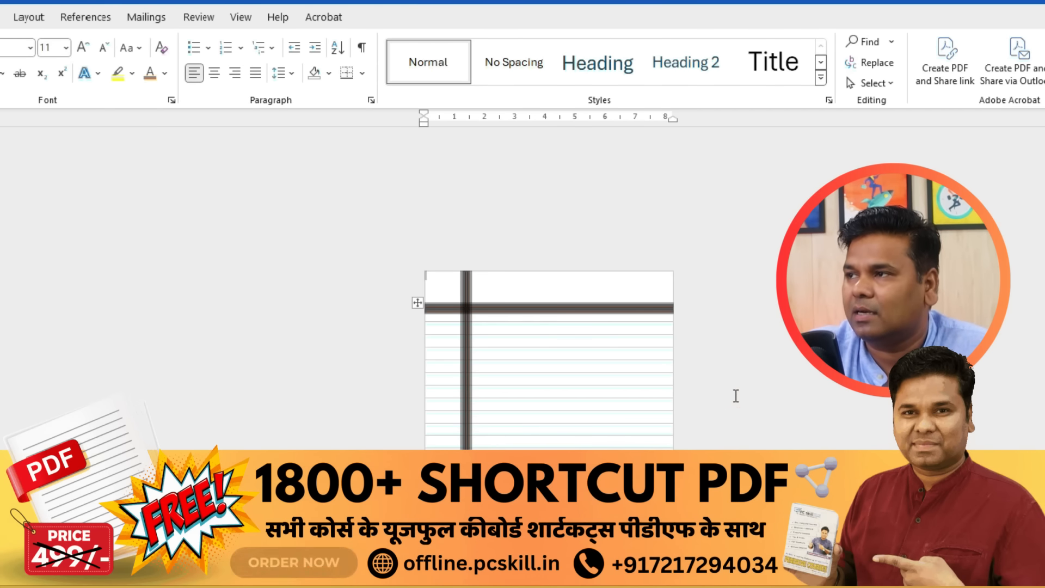
click(736, 396)
- Draw a rounded rectangle about 1.96" wide and 0.94" high in the upper-right corner of the page header
scroll(735, 396, up, 5)
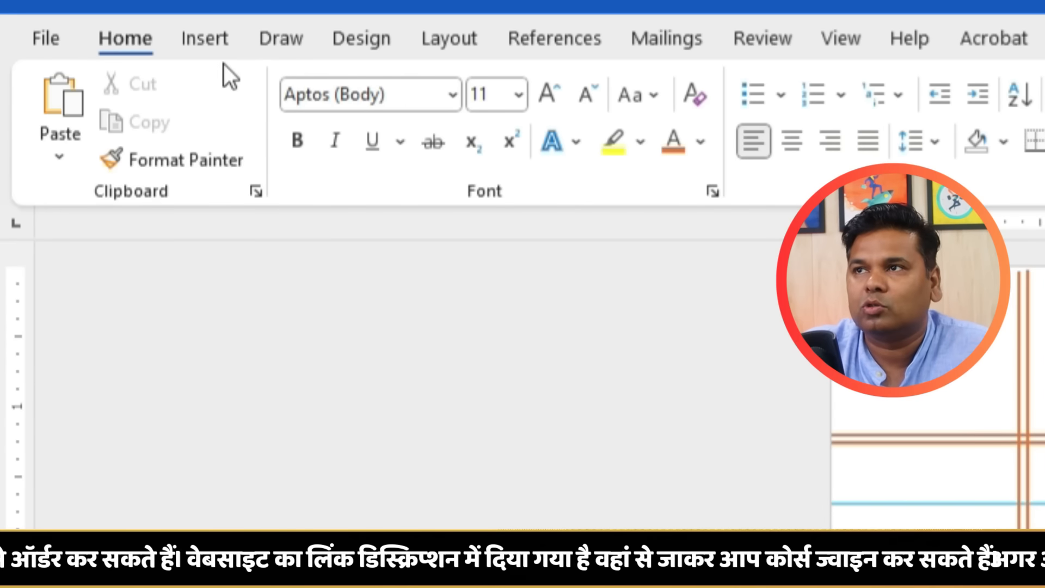
click(211, 37)
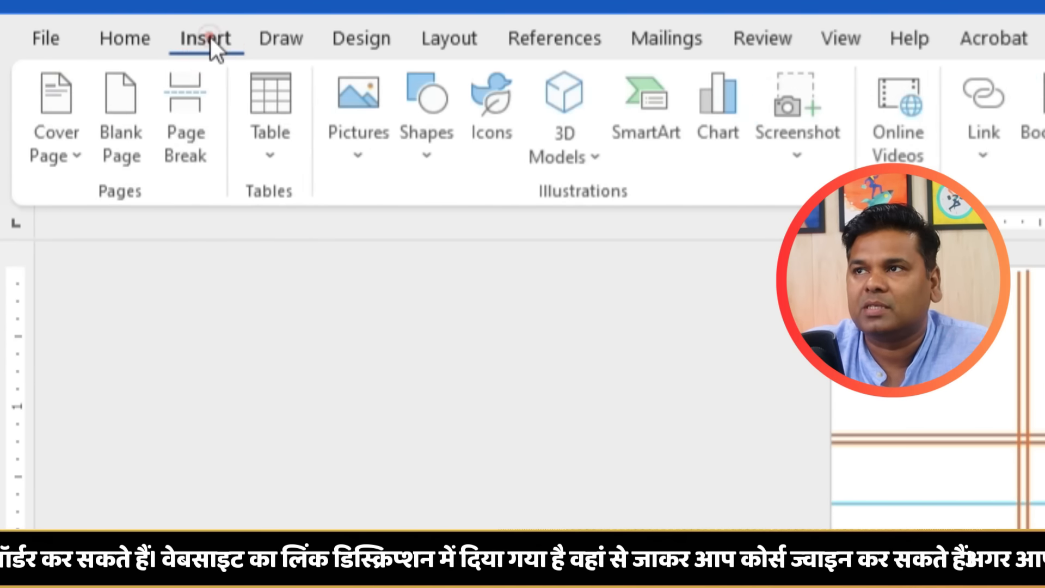
click(434, 166)
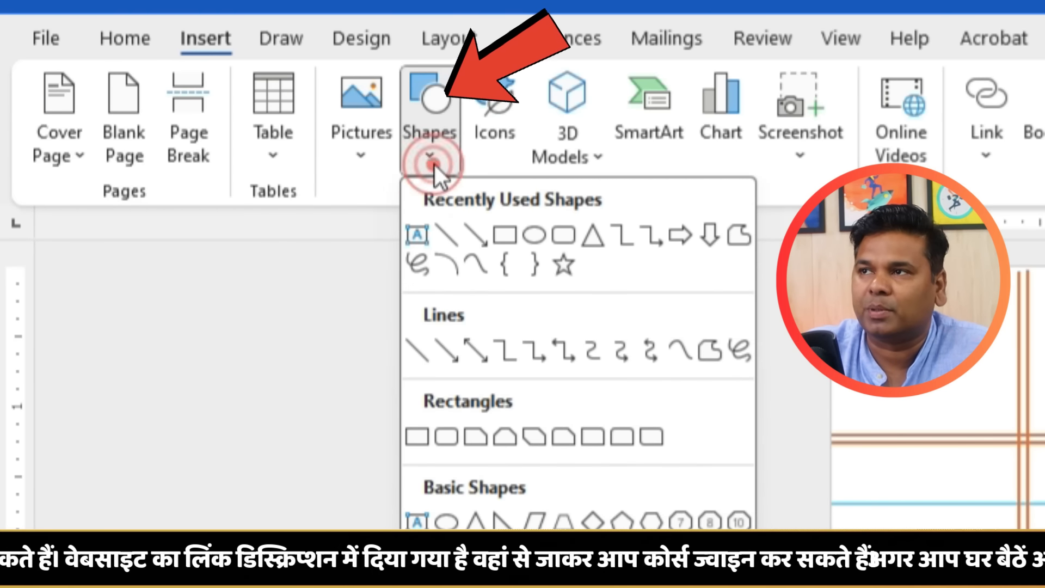
click(562, 241)
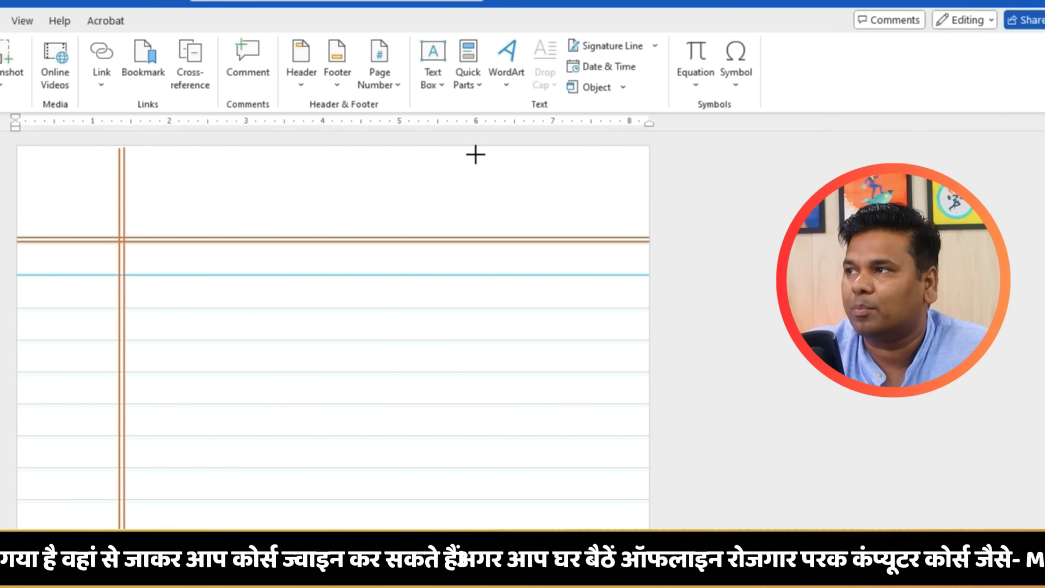
drag(475, 154, 625, 224)
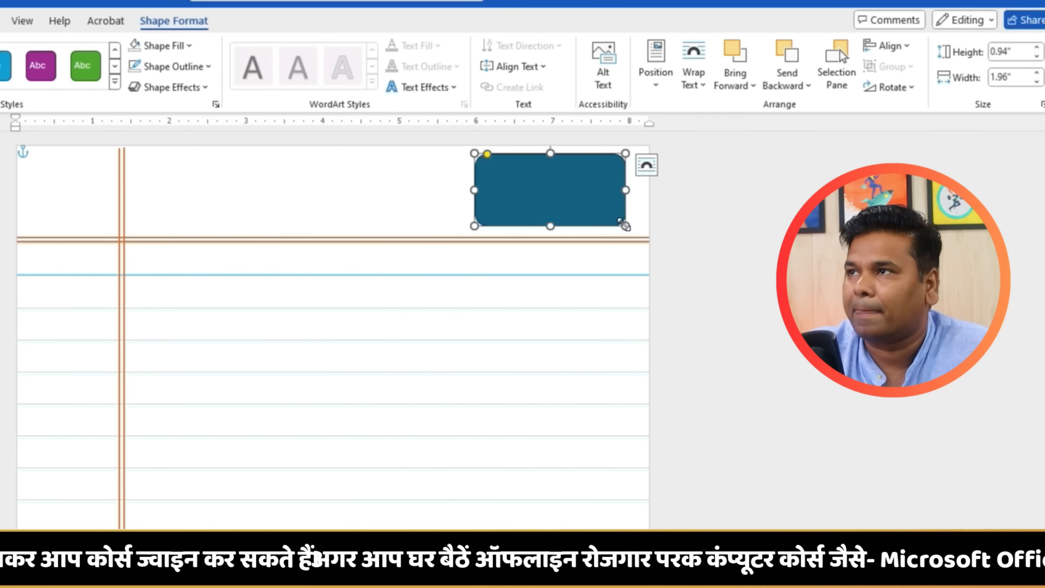
- Remove the rounded rectangle's fill and give it an orange outline with a 1½ pt weight
click(190, 48)
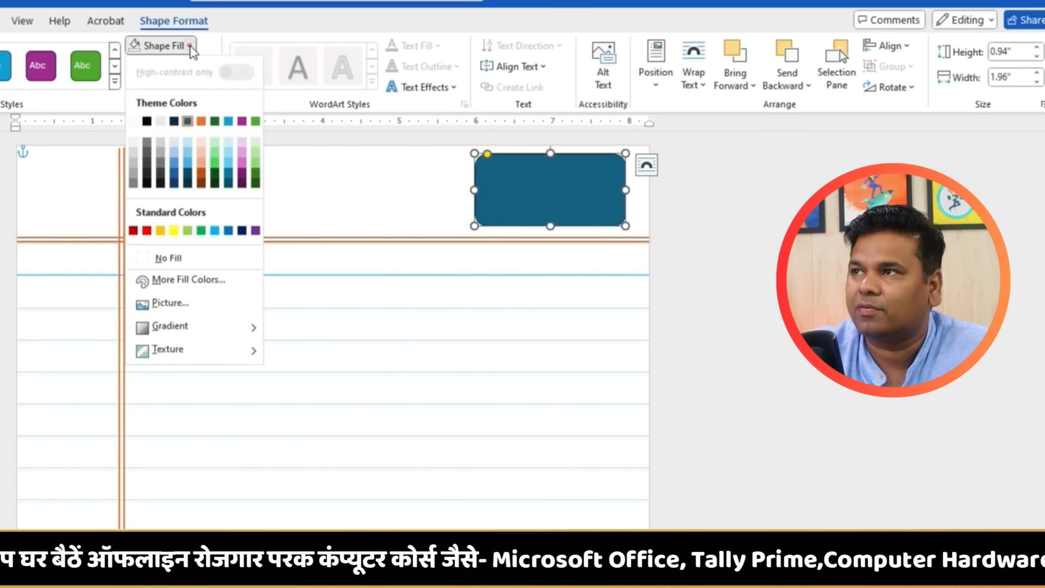
click(178, 262)
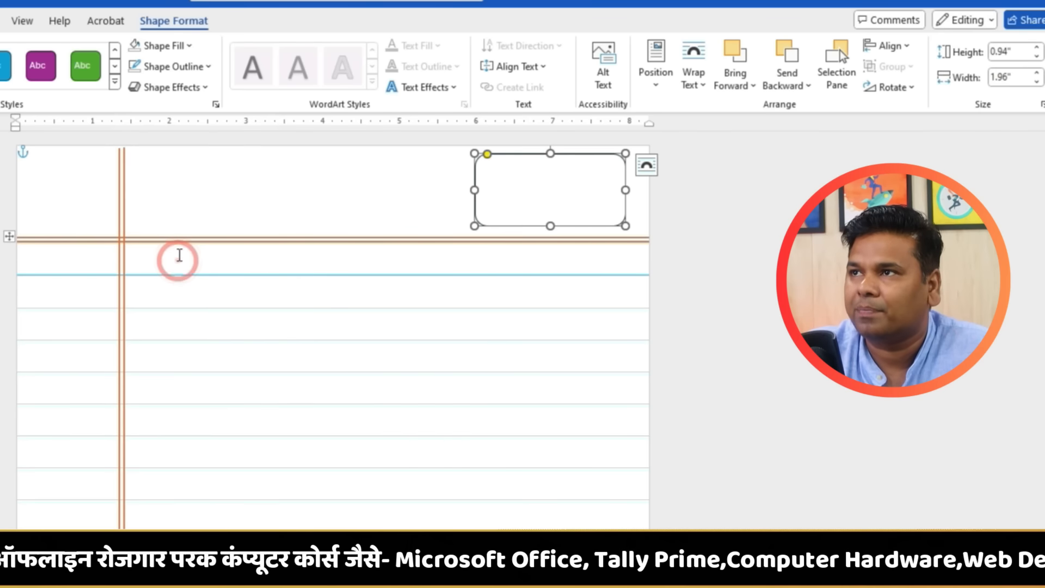
click(214, 71)
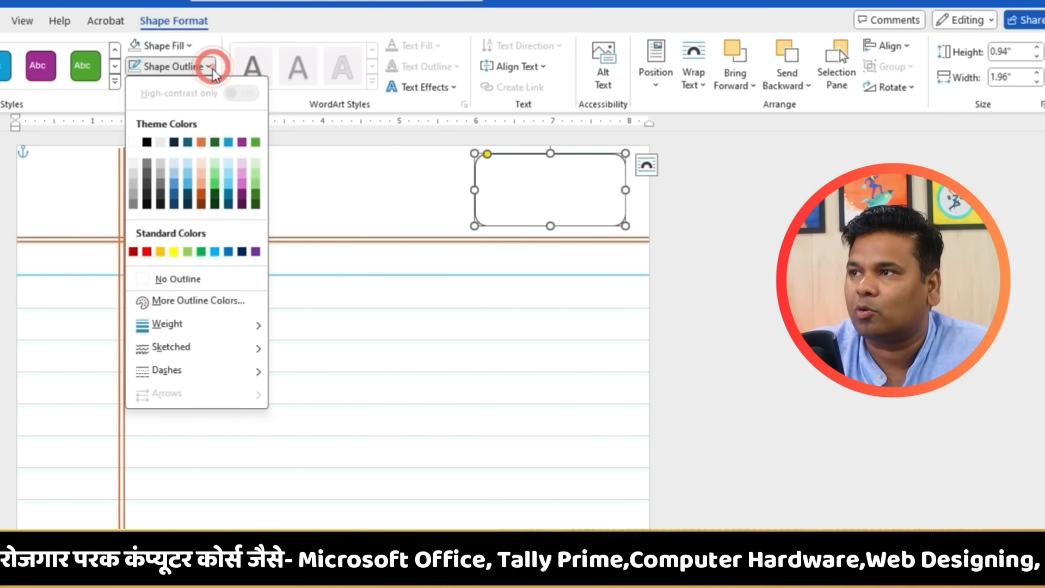
click(201, 143)
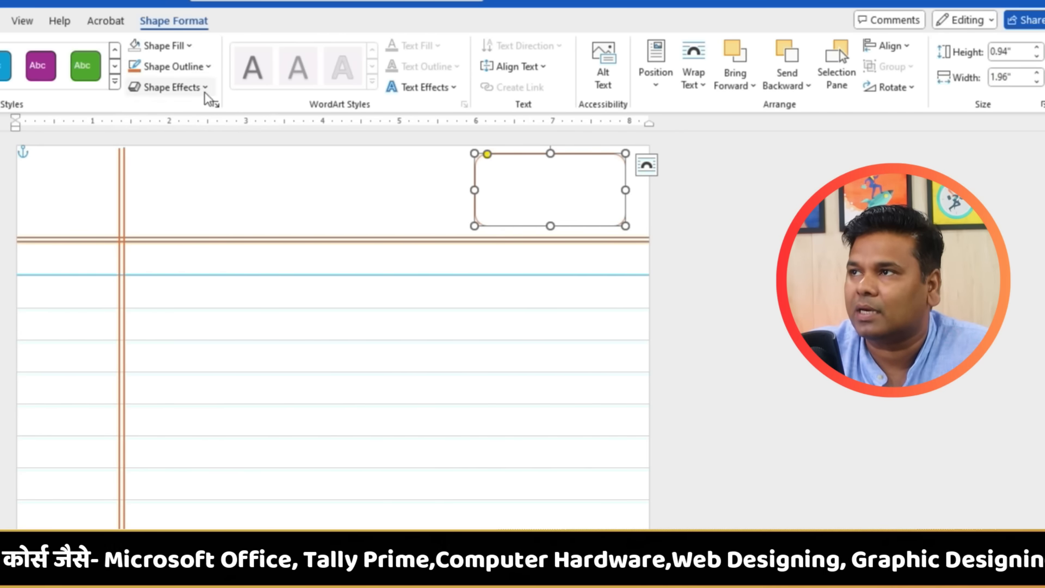
click(208, 69)
mouse_move(234, 322)
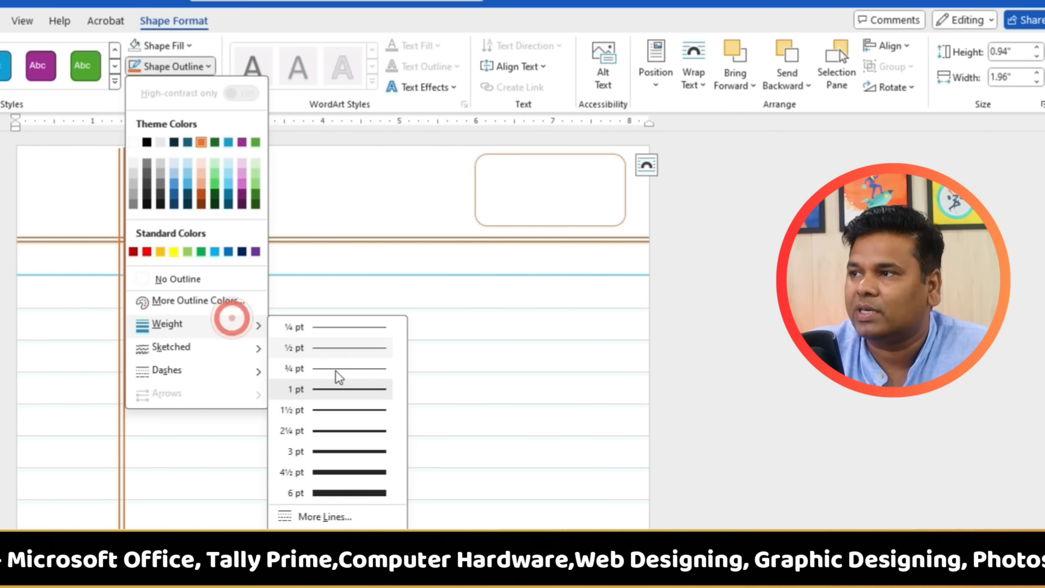
click(345, 418)
ctrl+scroll(497, 247, up, 3)
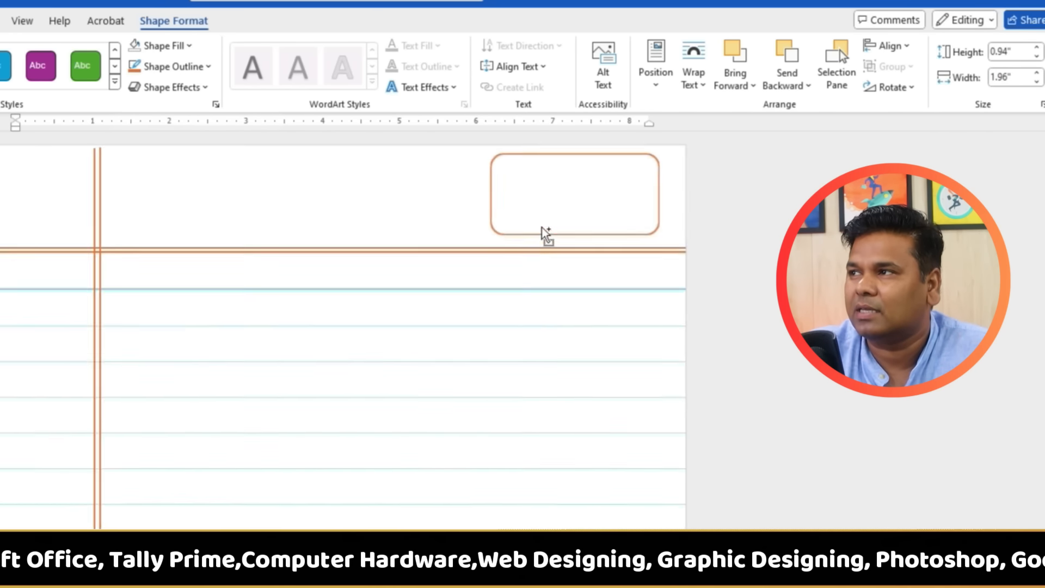
click(624, 231)
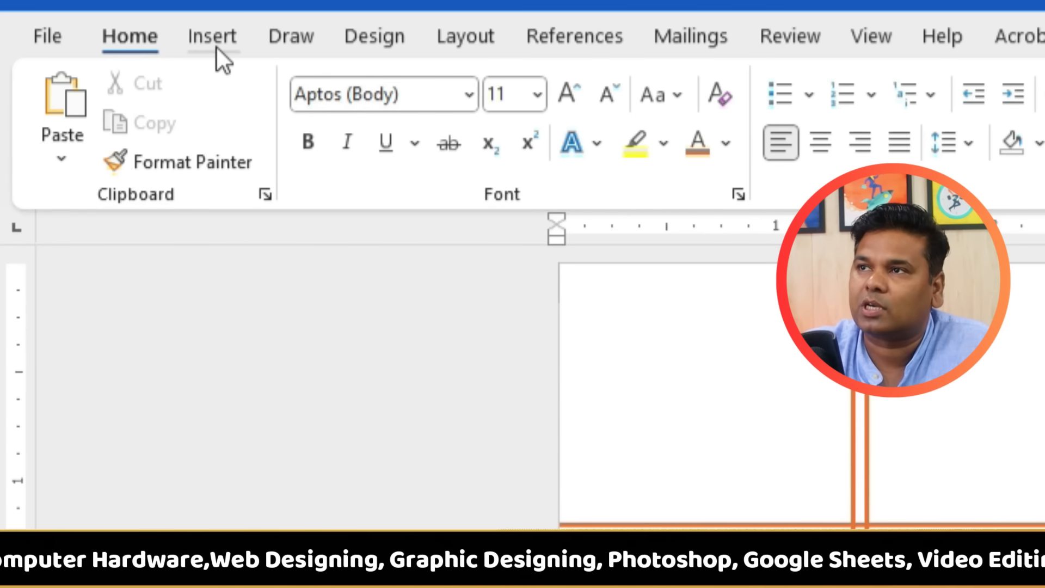
- Draw a text box about 1.93" wide and 0.94" high over the rounded rectangle, containing dotted "Date" and "Page" lines
click(217, 47)
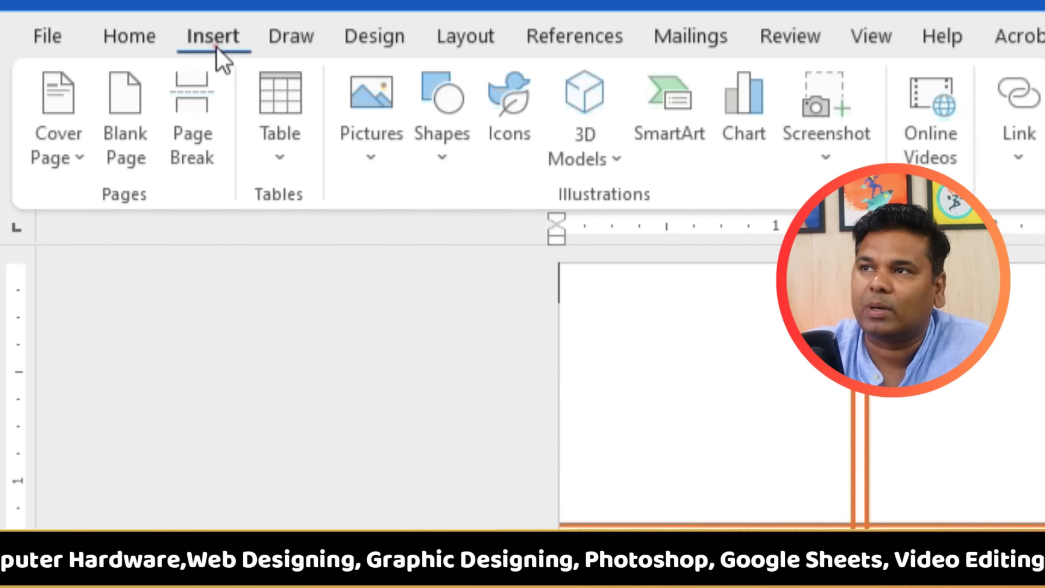
click(444, 159)
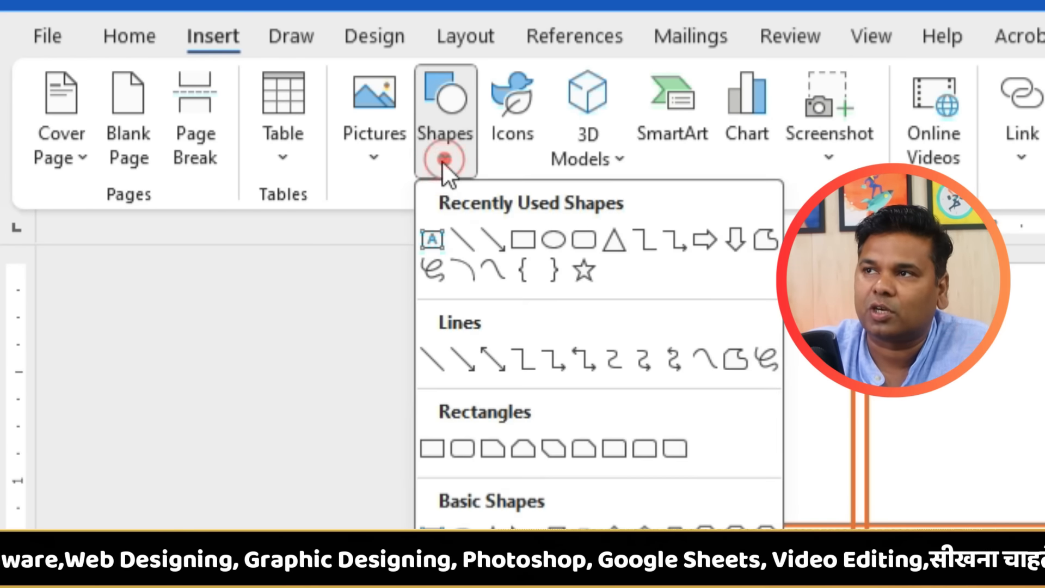
click(433, 240)
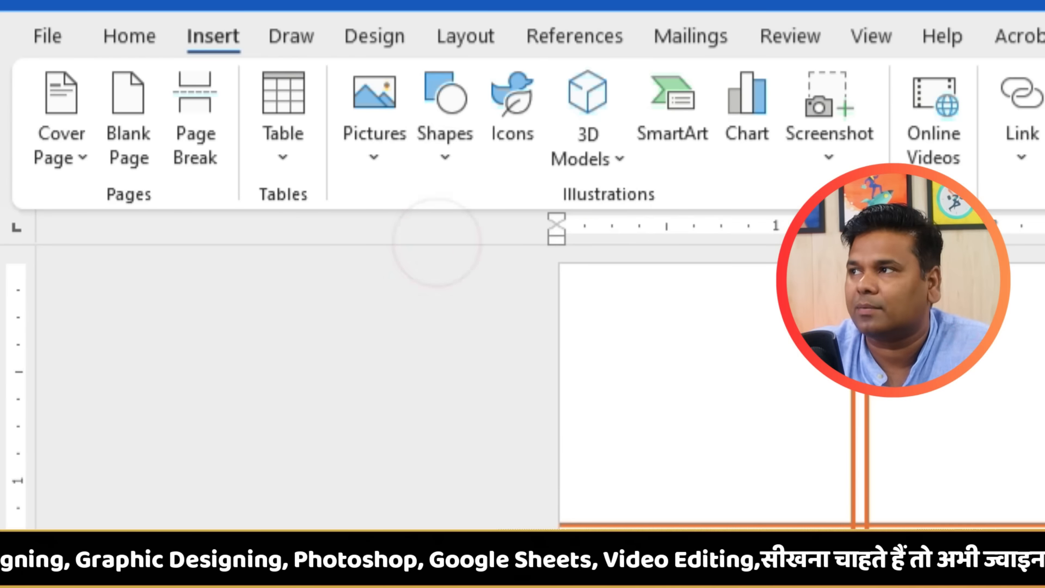
mouse_move(332, 220)
mouse_down()
mouse_move(541, 373)
mouse_move(654, 377)
mouse_up()
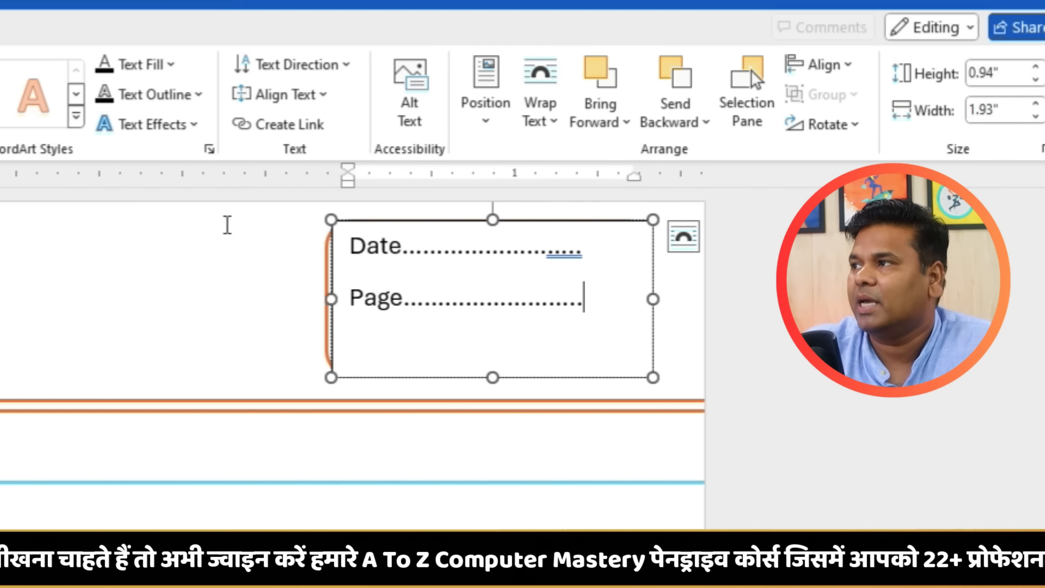
click(799, 309)
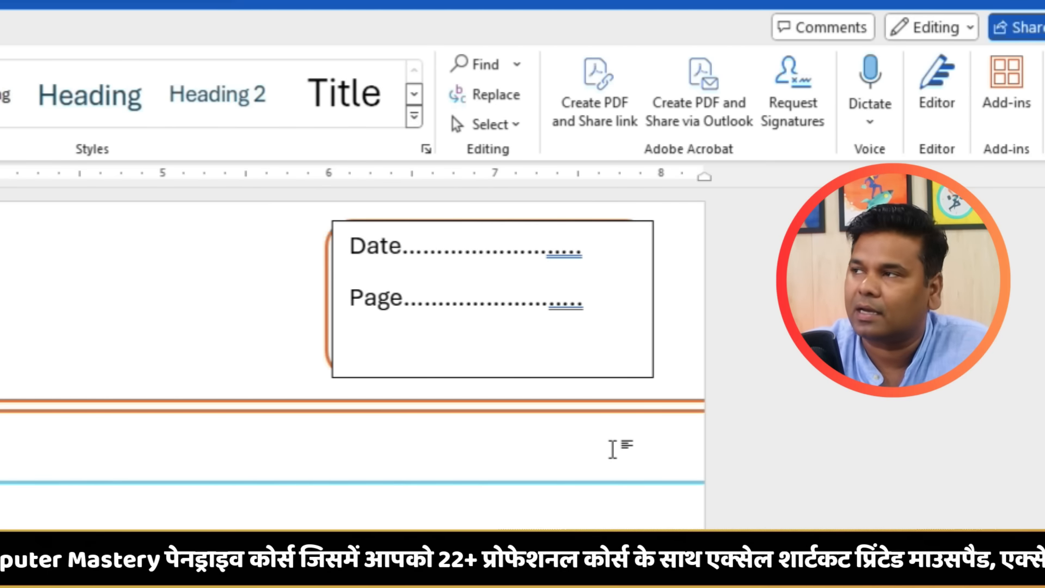
- Remove both the fill and the outline from the Date and Page text box
click(498, 221)
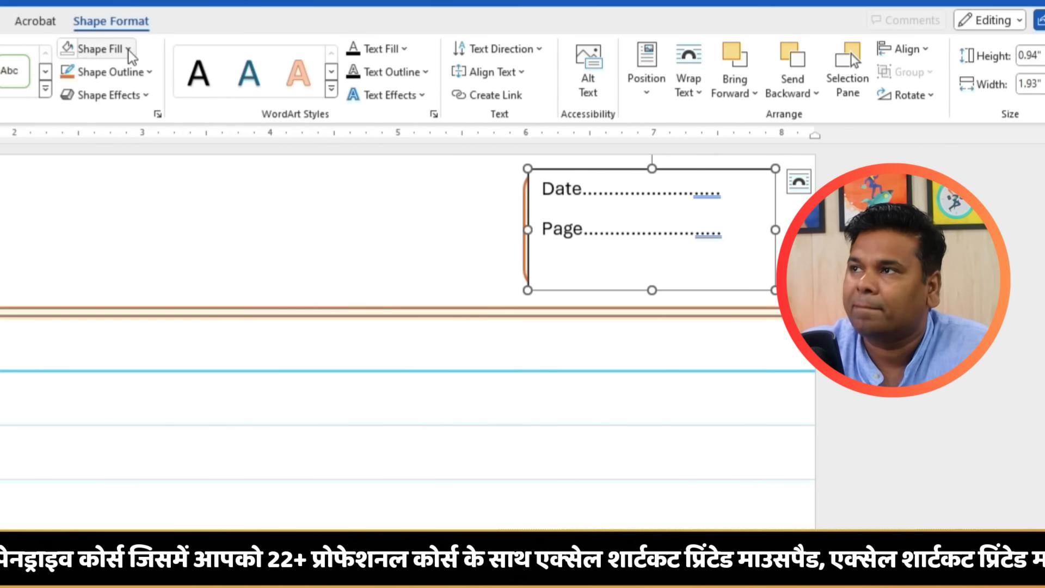
click(129, 53)
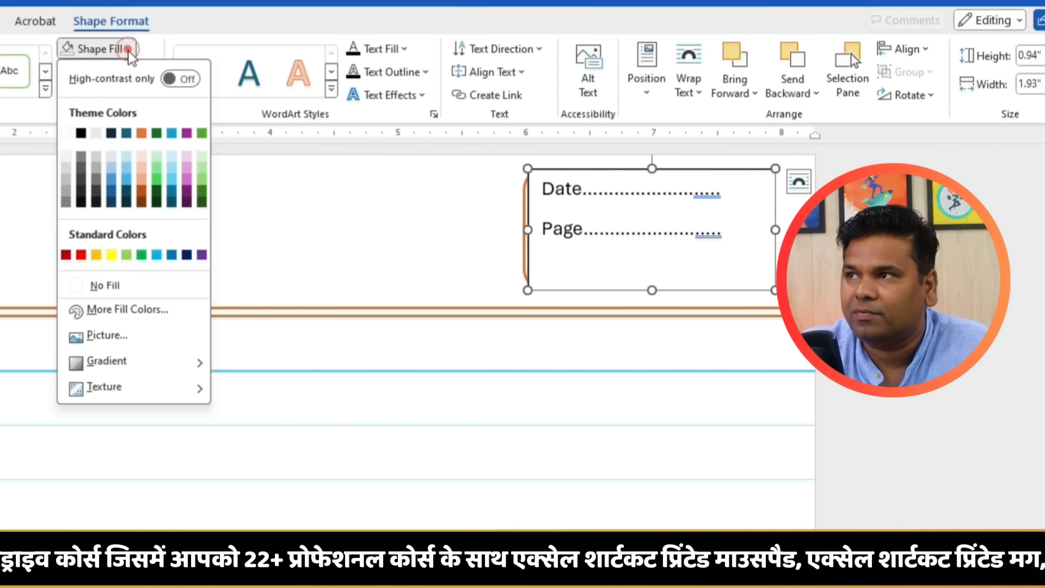
click(95, 283)
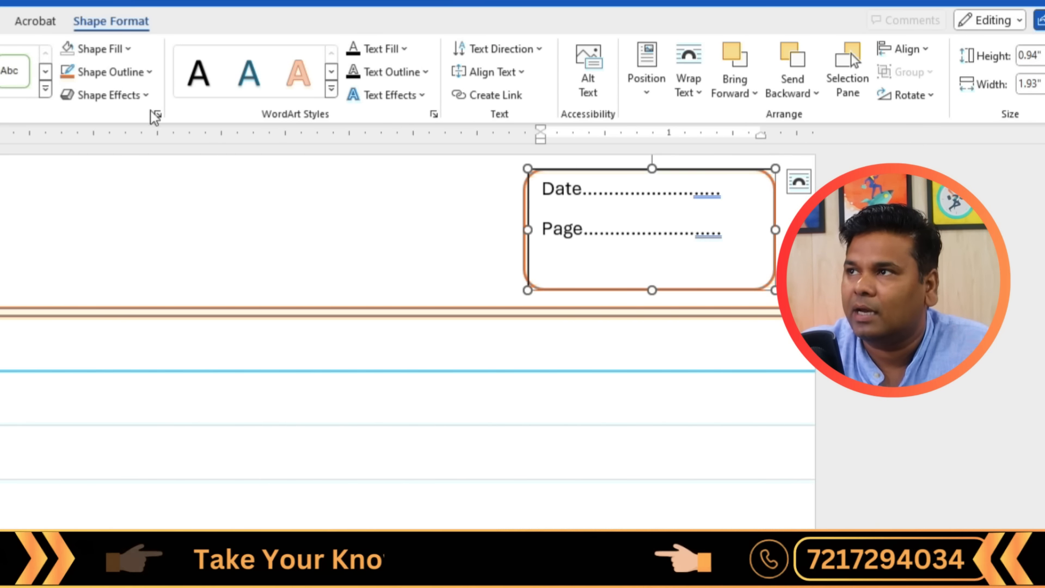
click(147, 71)
click(116, 309)
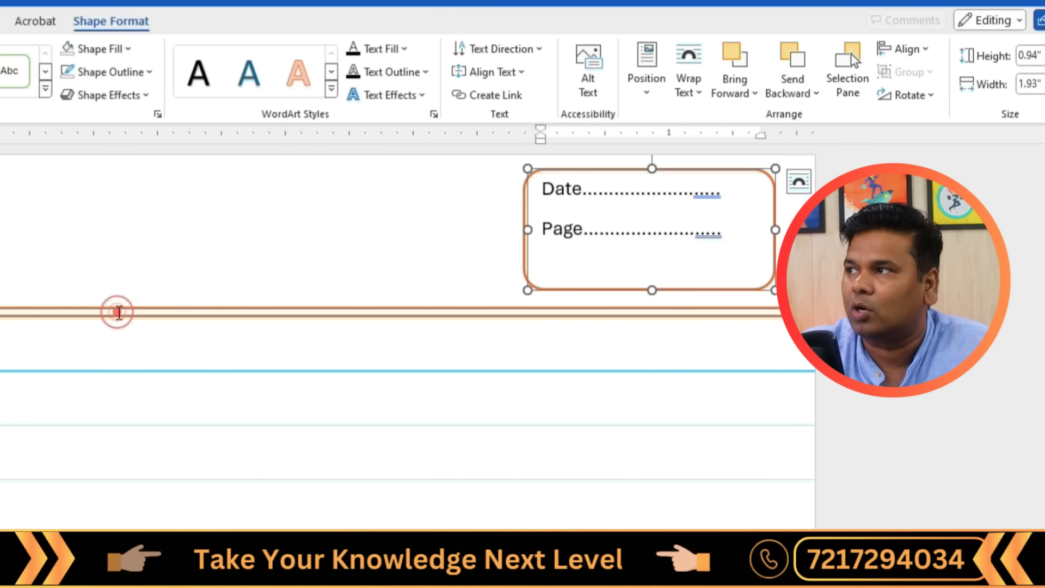
- Move the text box inside the rounded rectangle and shrink it to fit, about 0.74" high
drag(728, 169, 738, 185)
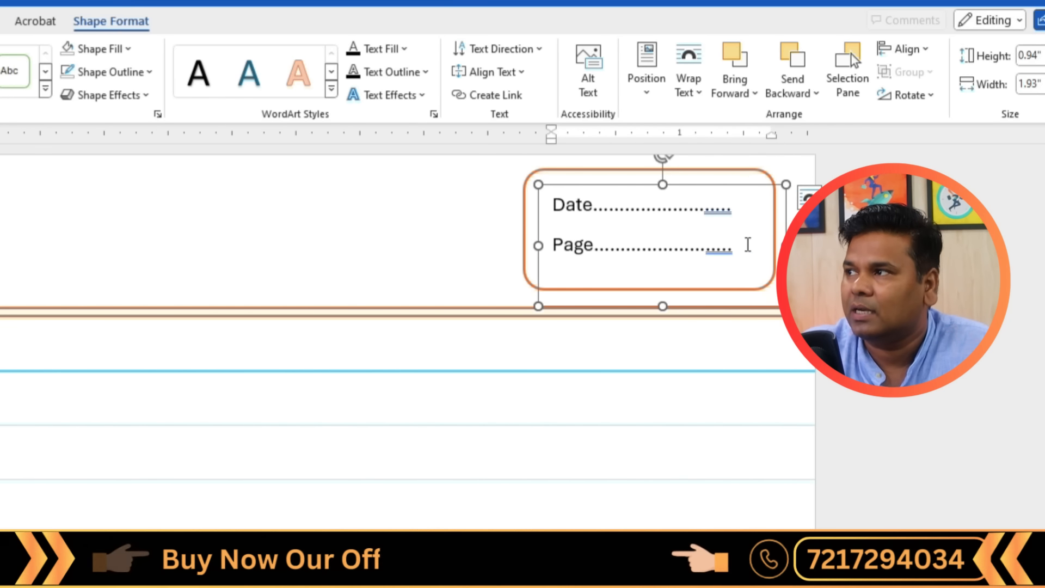
drag(663, 305, 665, 280)
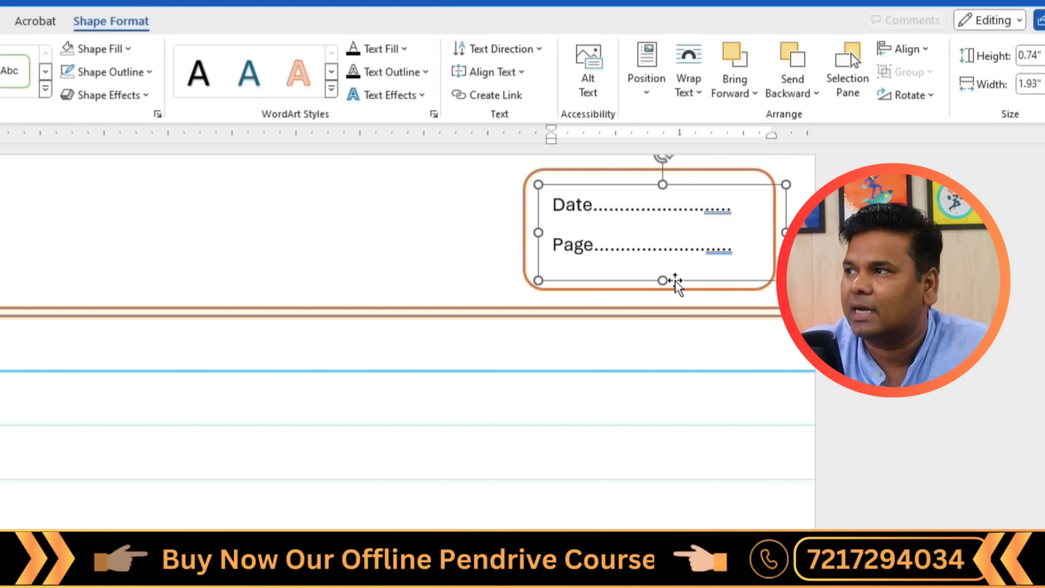
drag(786, 237, 754, 235)
click(855, 236)
- Make the Date and Page lines bold and widen their text box slightly so each dotted line fits
click(661, 213)
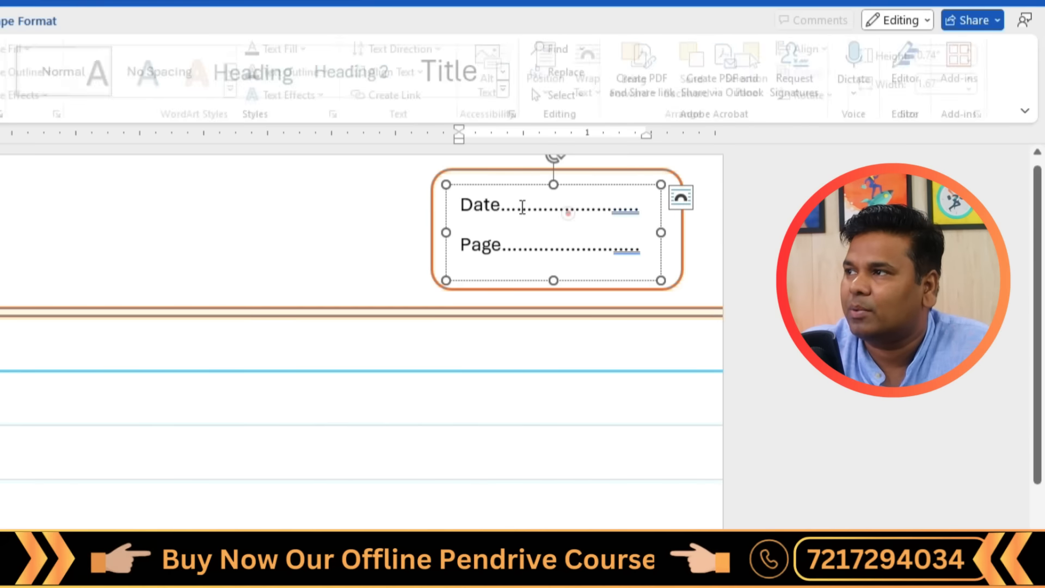
drag(554, 204, 728, 263)
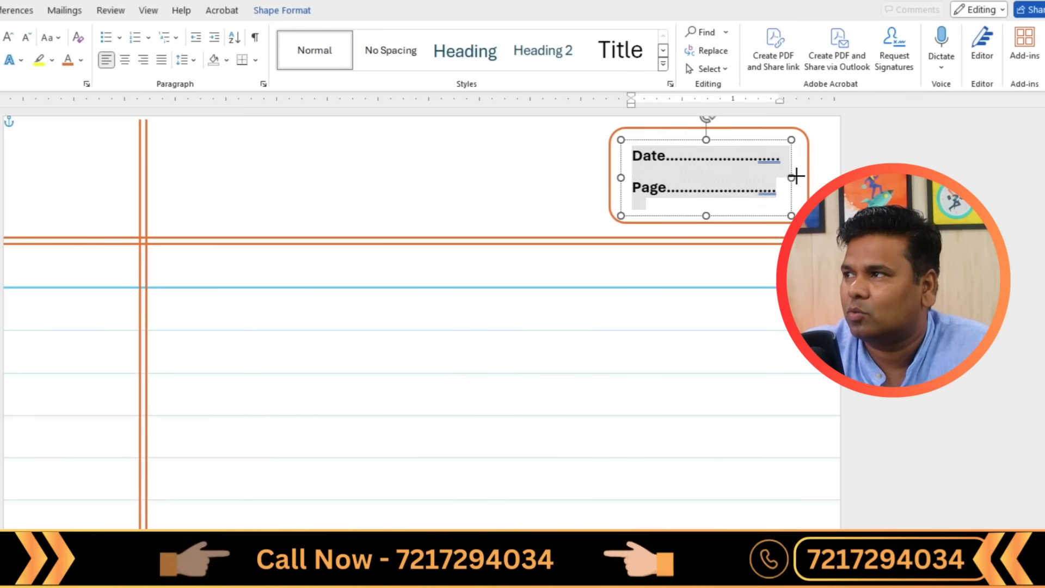
click(661, 232)
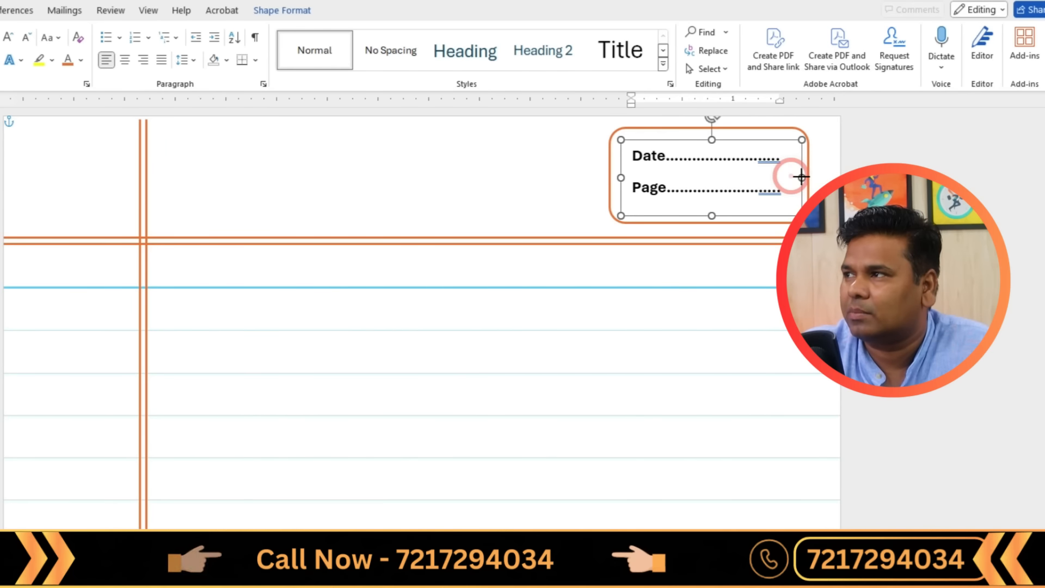
- Select the Date and Page lines and set their font colour to the orange theme colour
double_click(664, 154)
drag(632, 150, 772, 186)
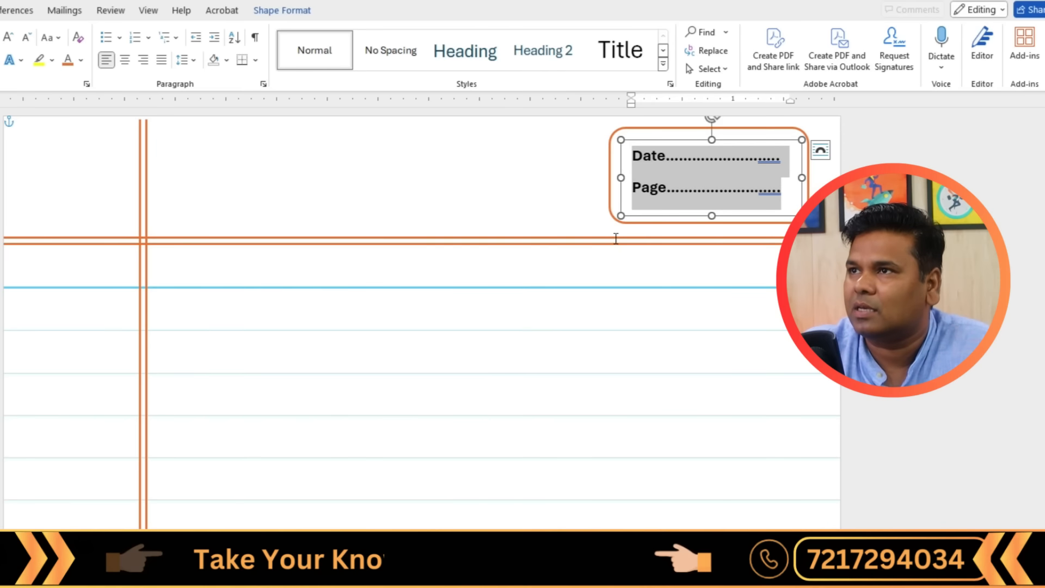
click(80, 64)
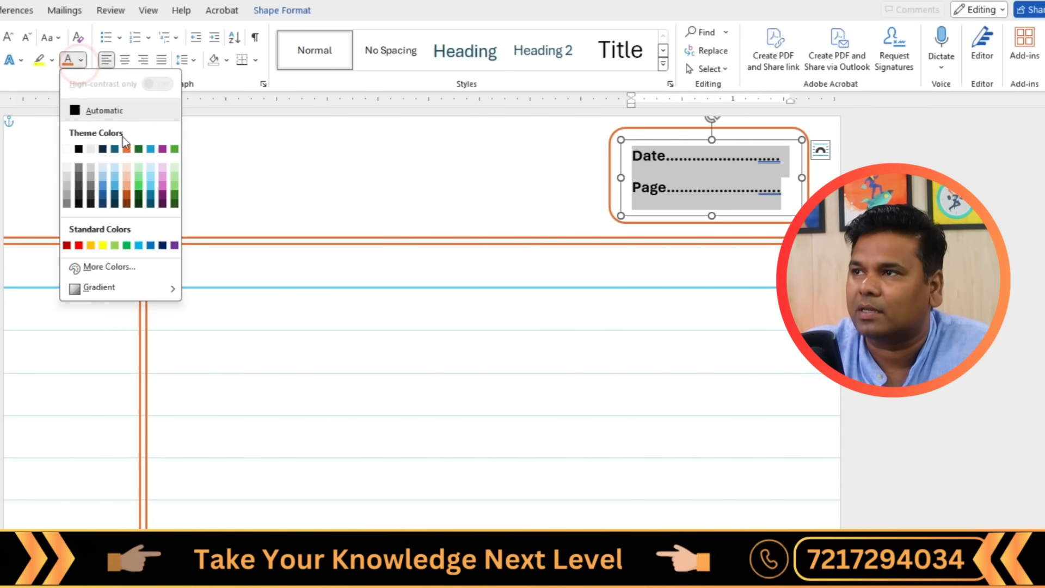
click(124, 138)
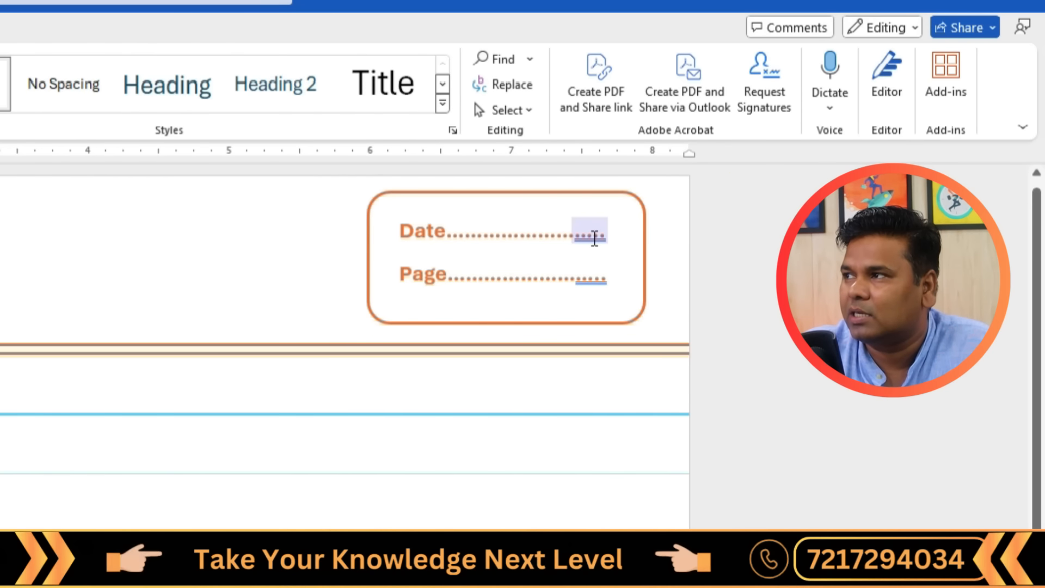
- Ignore once the grammar suggestion on the dots of both the Date and the Page line
right_click(594, 242)
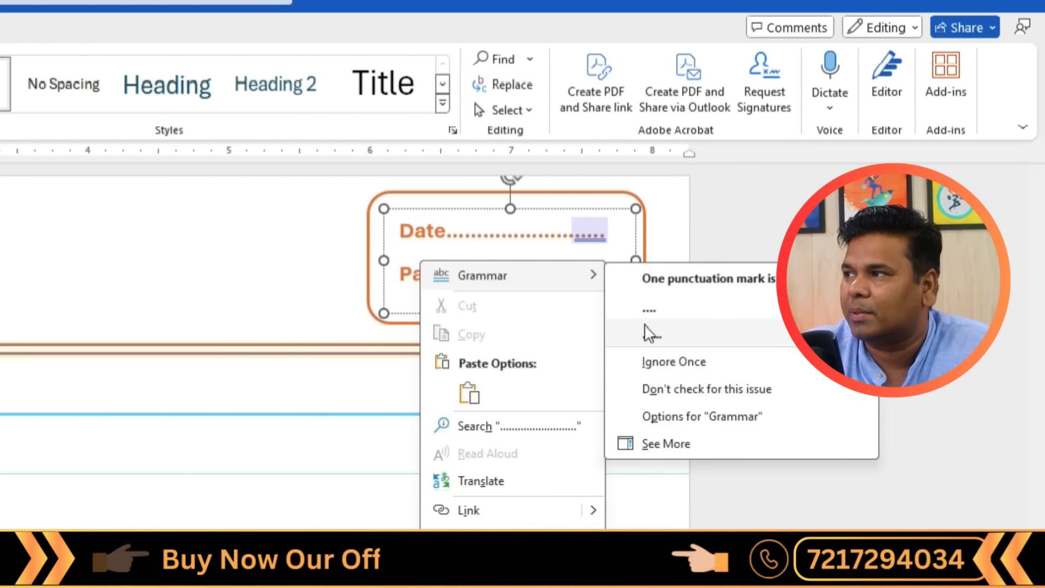
click(675, 361)
right_click(599, 283)
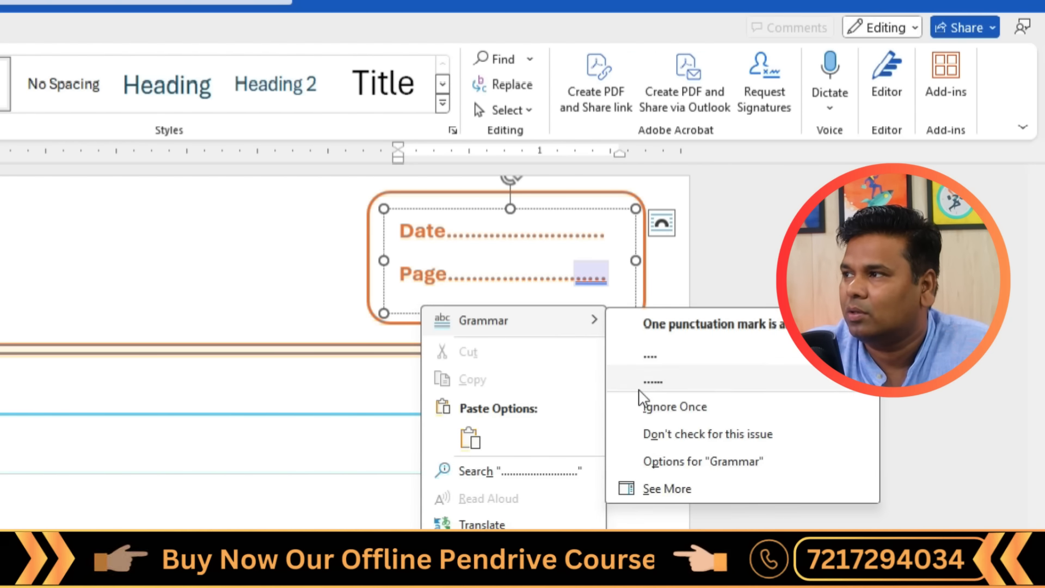
click(654, 406)
click(807, 373)
- Open the print preview of the notebook page and examine its full-page layout
scroll(550, 314, down, 9)
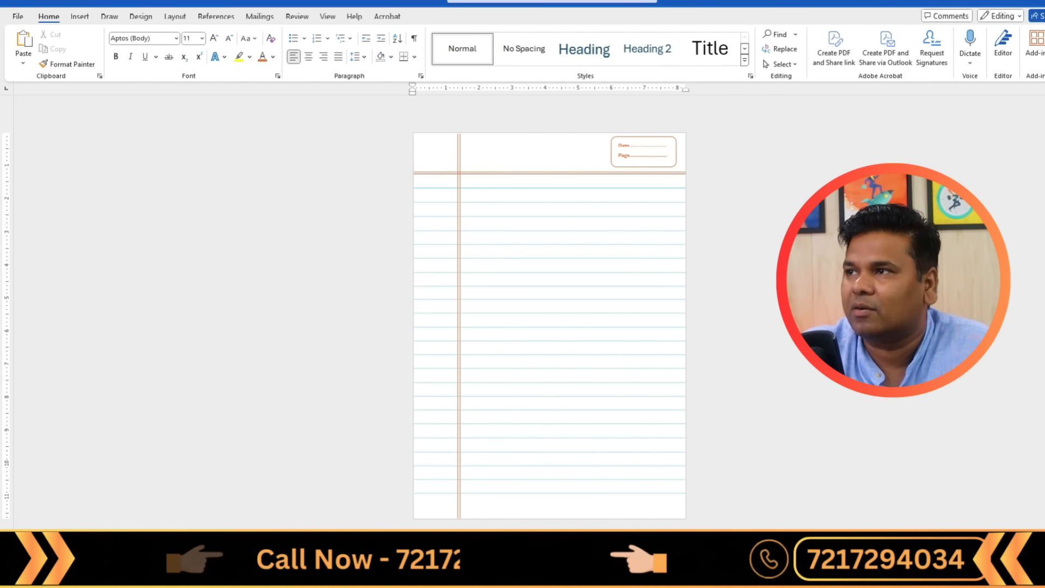
scroll(549, 314, up, 2)
click(18, 16)
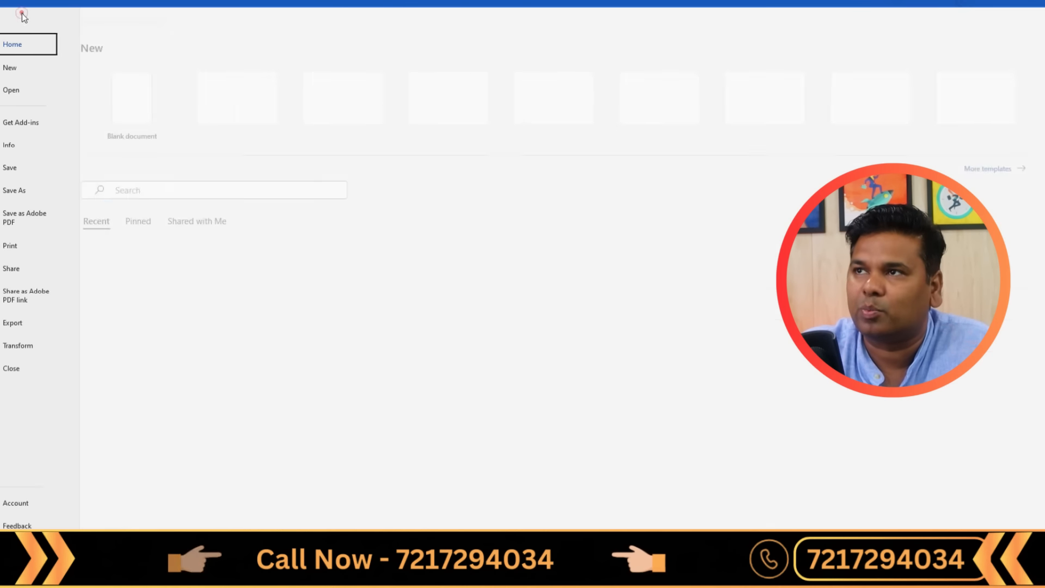
click(17, 243)
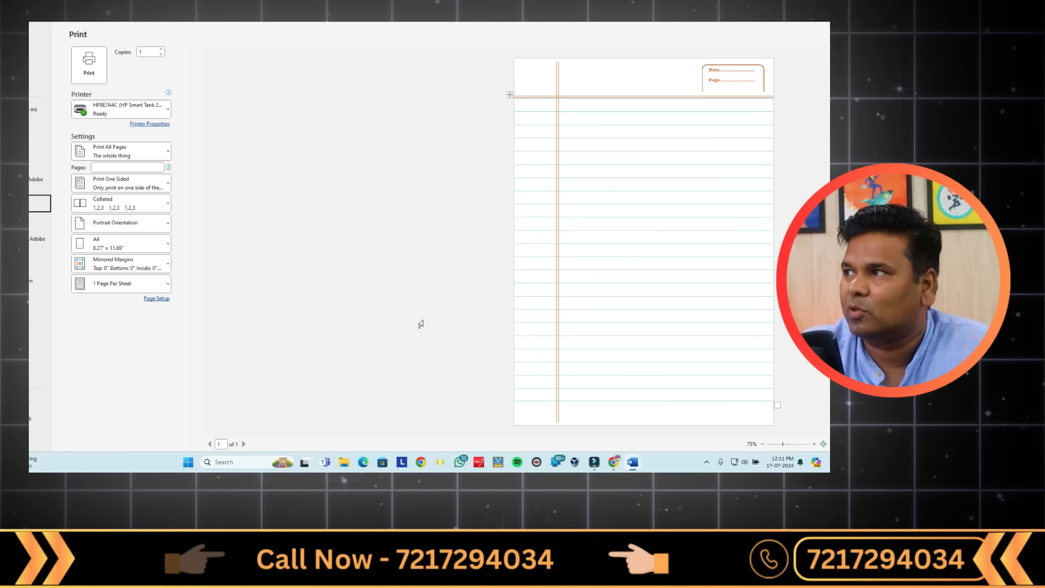
click(368, 344)
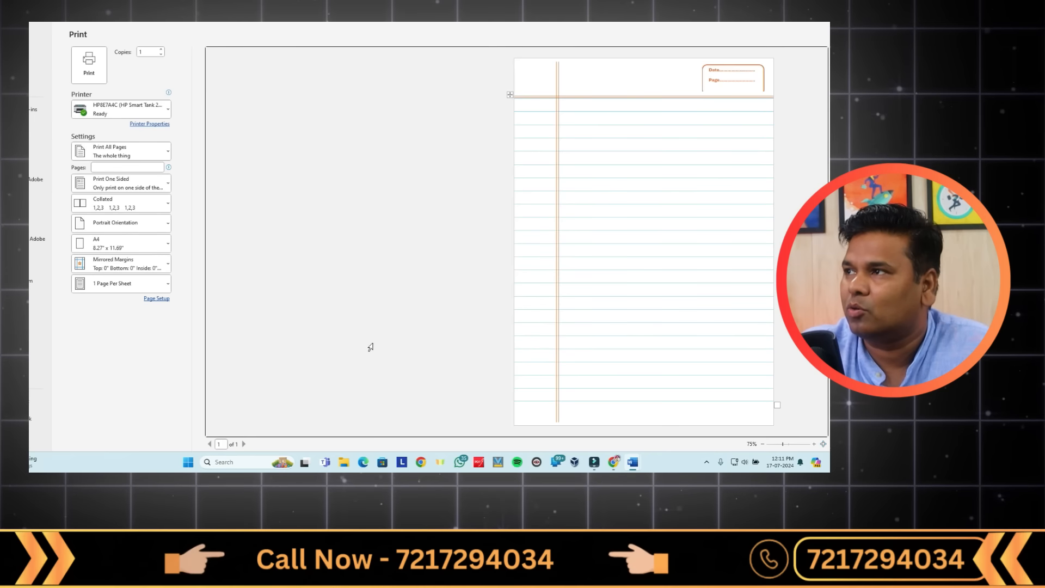
scroll(369, 316, down, 1)
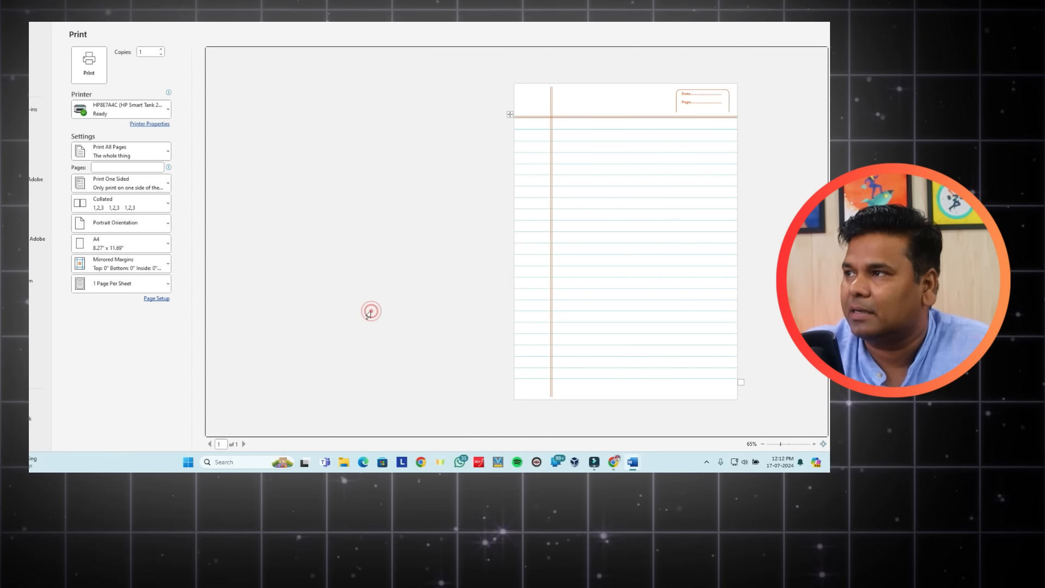